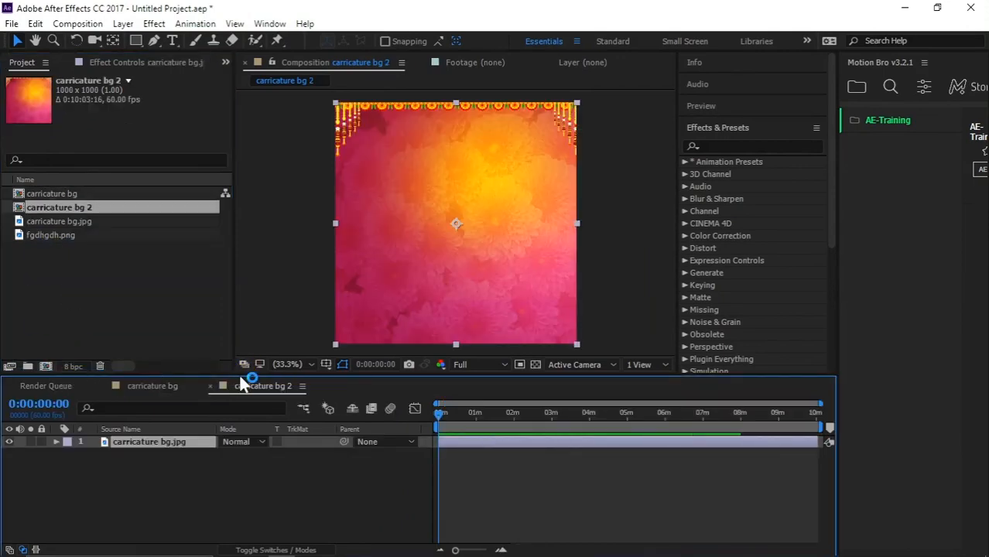
Add the fgdhgdh.png couple image to the carricature bg 2 composition as a layer above the background.
{"action": "left_click_drag", "start_coordinate": [239, 375], "coordinate": [210, 412]}
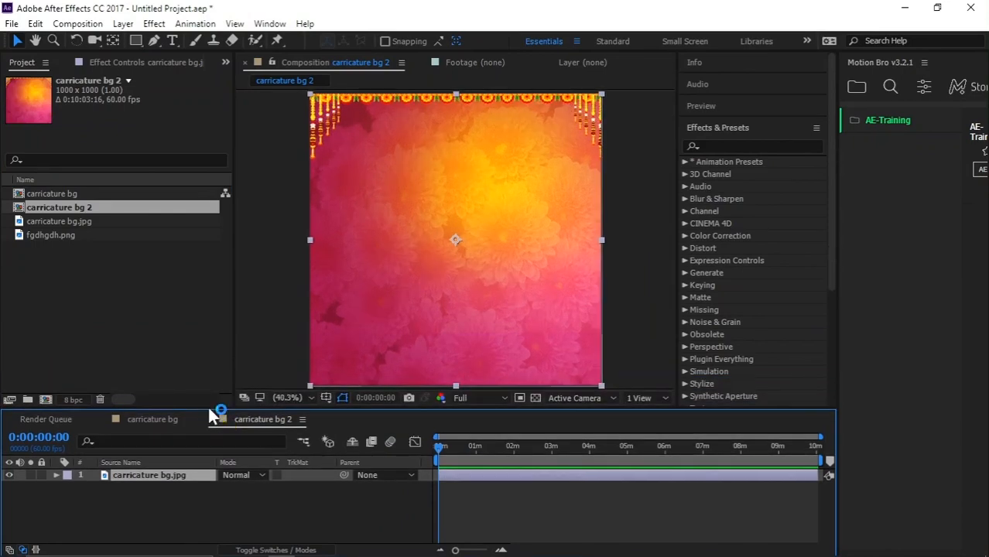
{"action": "left_click", "coordinate": [57, 222]}
{"action": "left_click", "coordinate": [54, 235]}
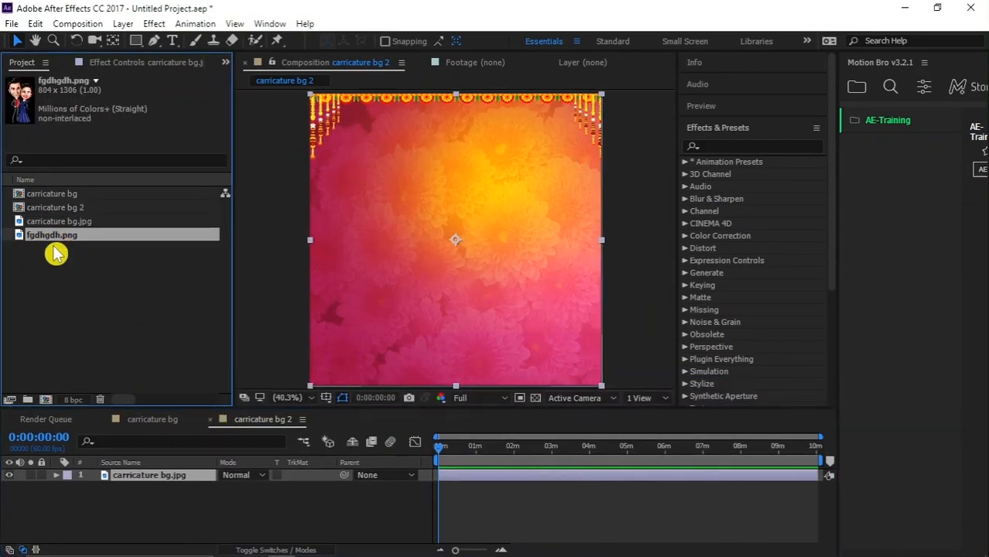
{"action": "left_click_drag", "start_coordinate": [55, 242], "coordinate": [192, 468]}
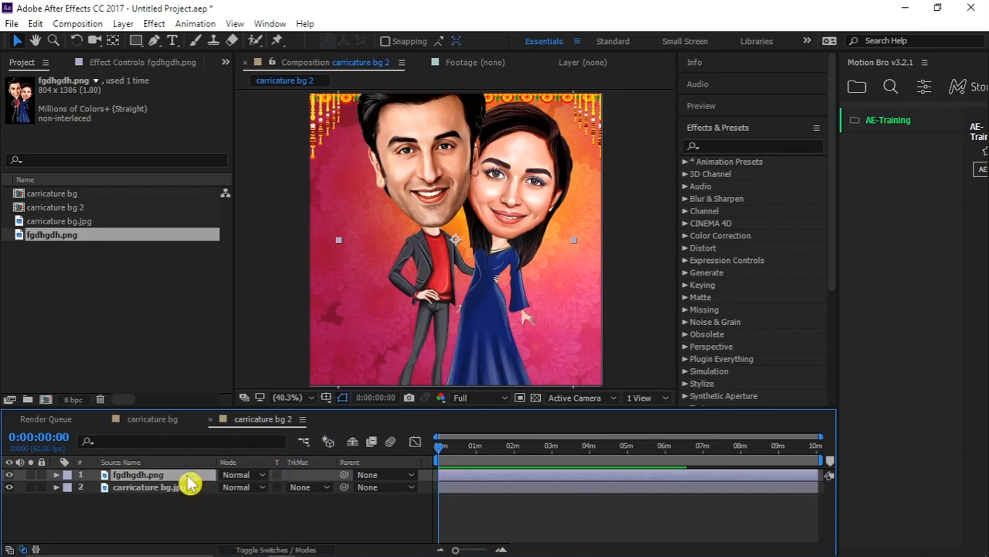
Scale the couple layer down to 61.7% and keep it centred on the background.
{"action": "key", "text": "s"}
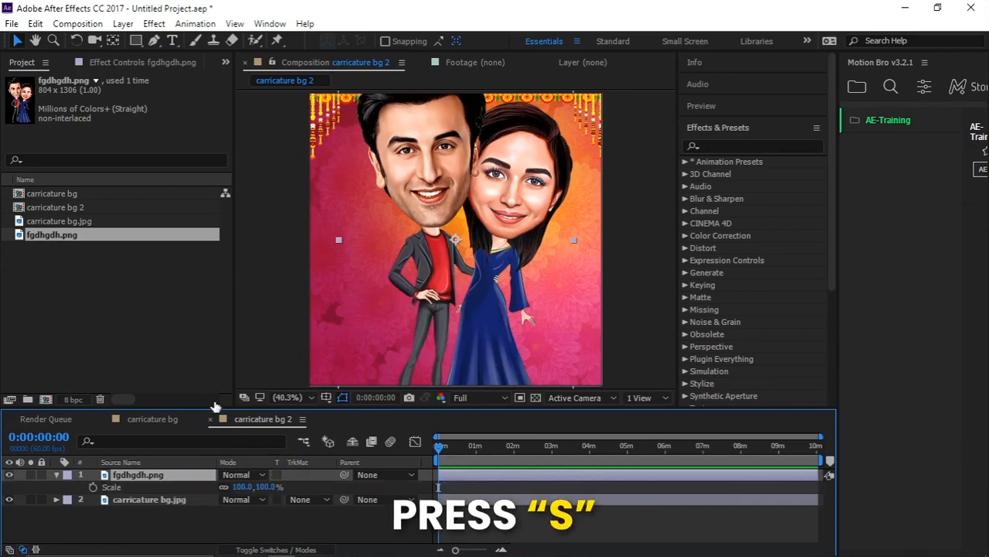
{"action": "left_click_drag", "start_coordinate": [265, 483], "coordinate": [243, 488]}
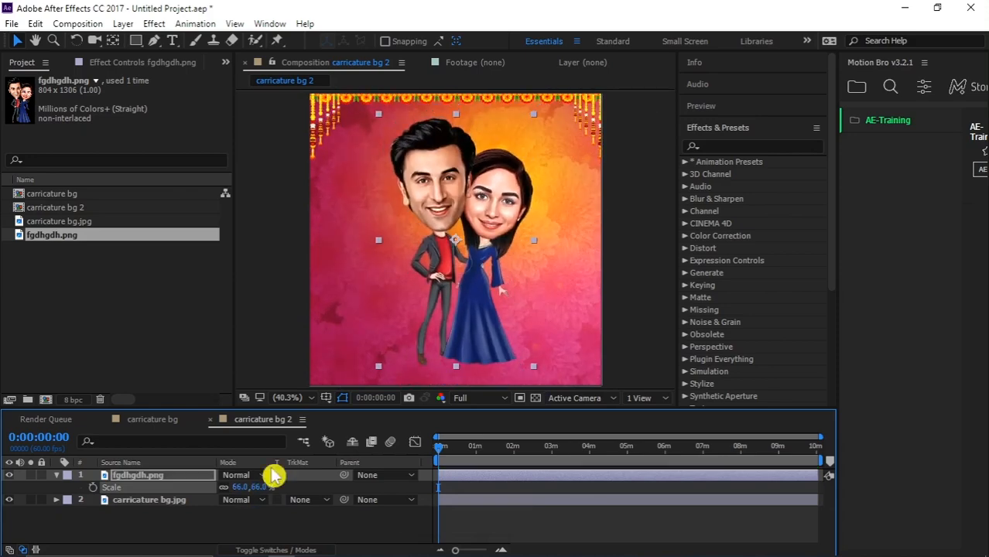
{"action": "left_click", "coordinate": [533, 365]}
{"action": "left_click_drag", "start_coordinate": [533, 364], "coordinate": [529, 359]}
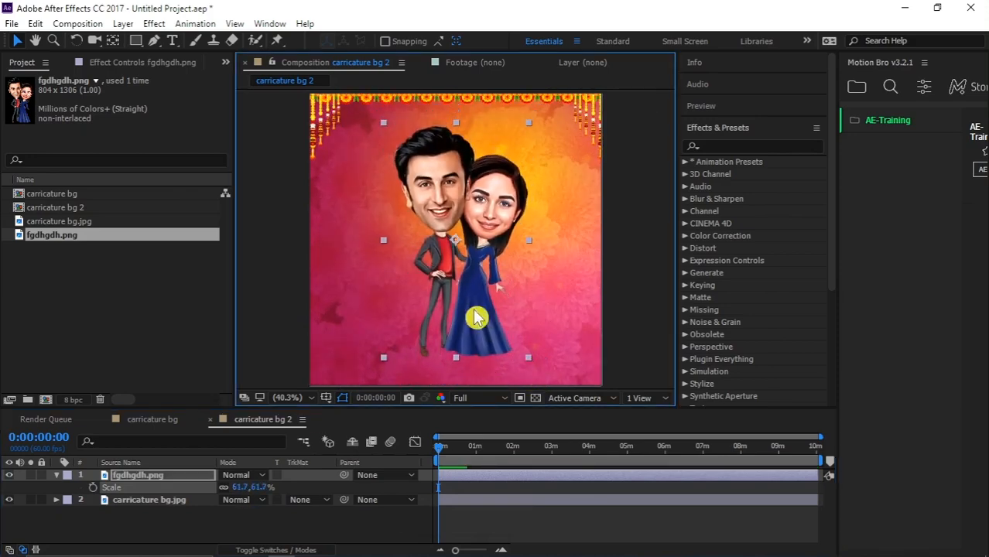
{"action": "left_click_drag", "start_coordinate": [473, 310], "coordinate": [474, 311]}
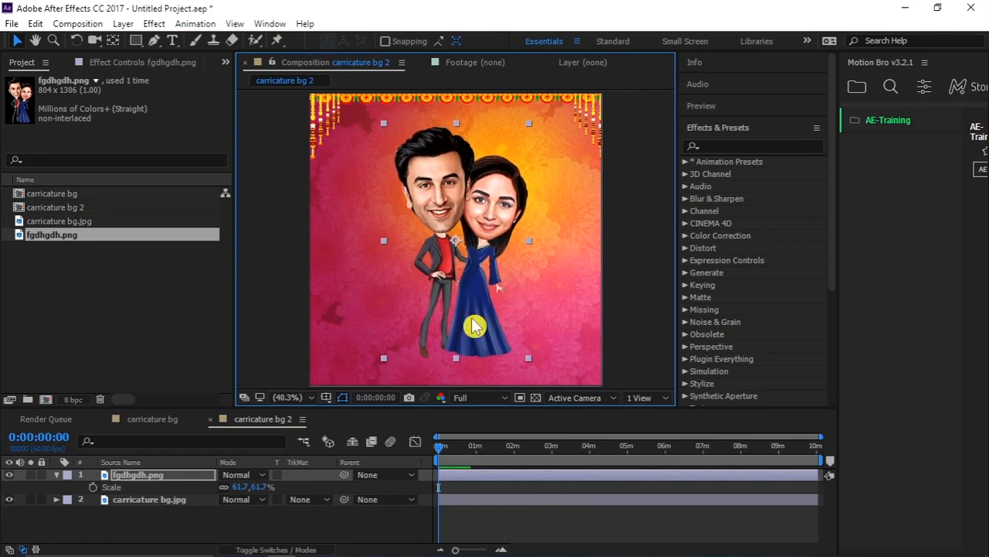
Place Puppet pins on the man's chin and hair and on the woman's hair, neck and free hand.
{"action": "left_click", "coordinate": [163, 477]}
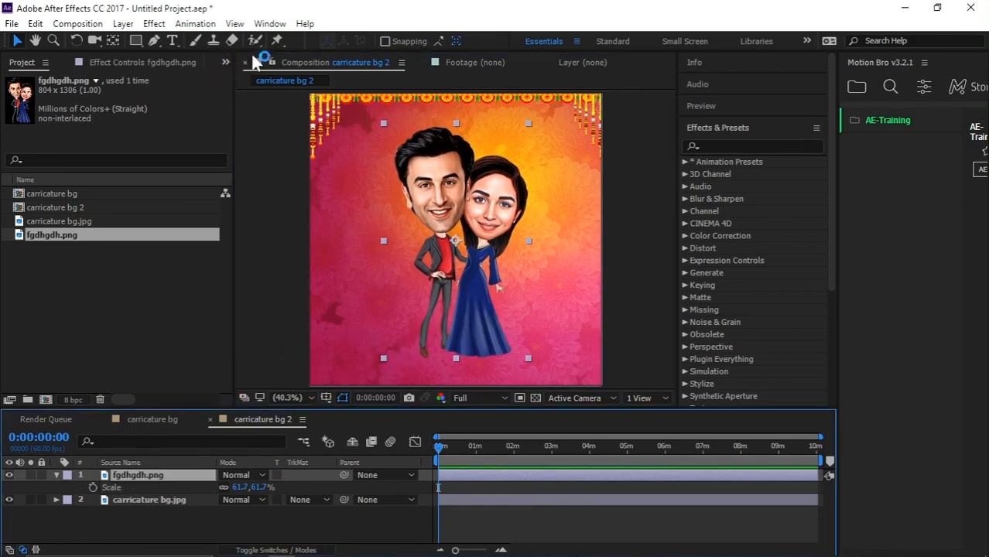
{"action": "left_click", "coordinate": [280, 46]}
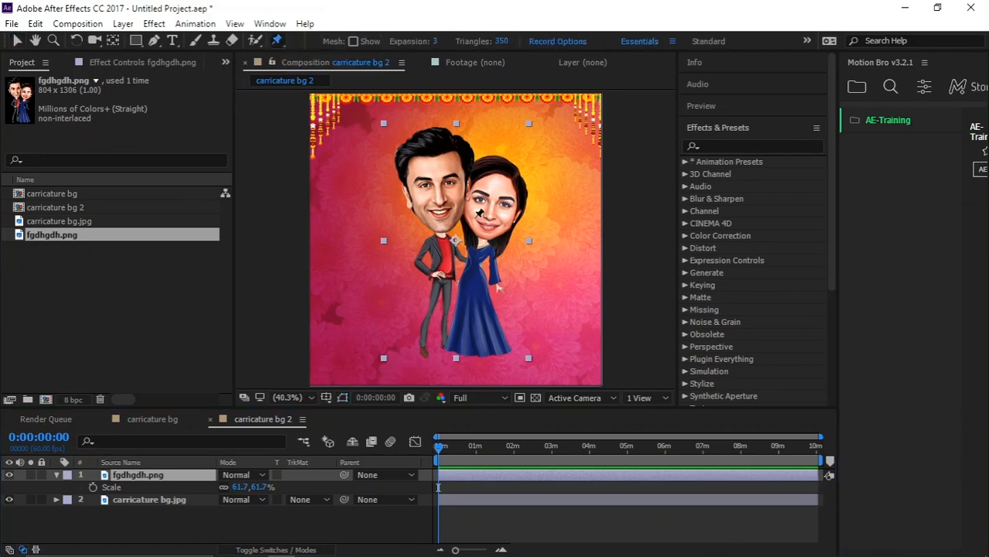
{"action": "scroll", "coordinate": [480, 214], "scroll_direction": "up", "scroll_amount": 3}
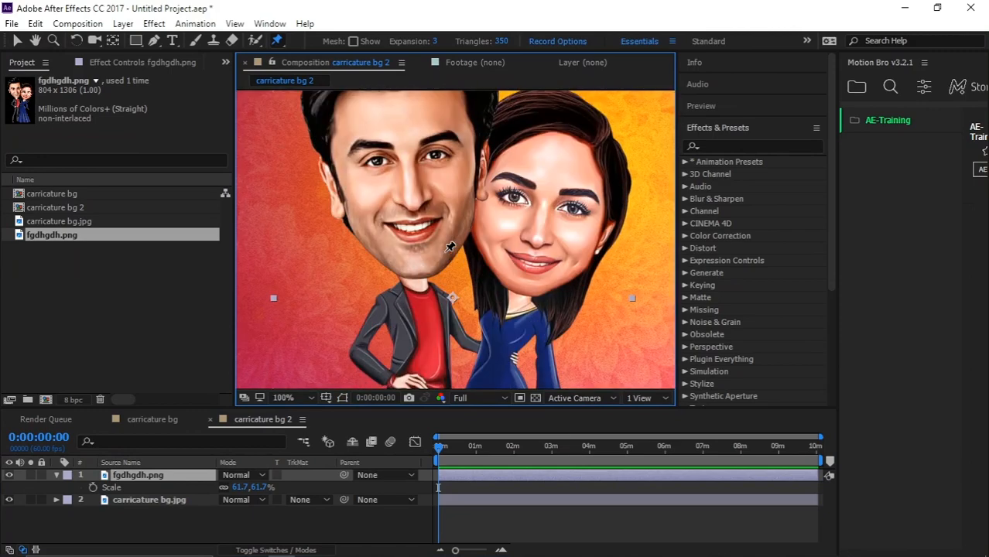
{"action": "left_click", "coordinate": [416, 282]}
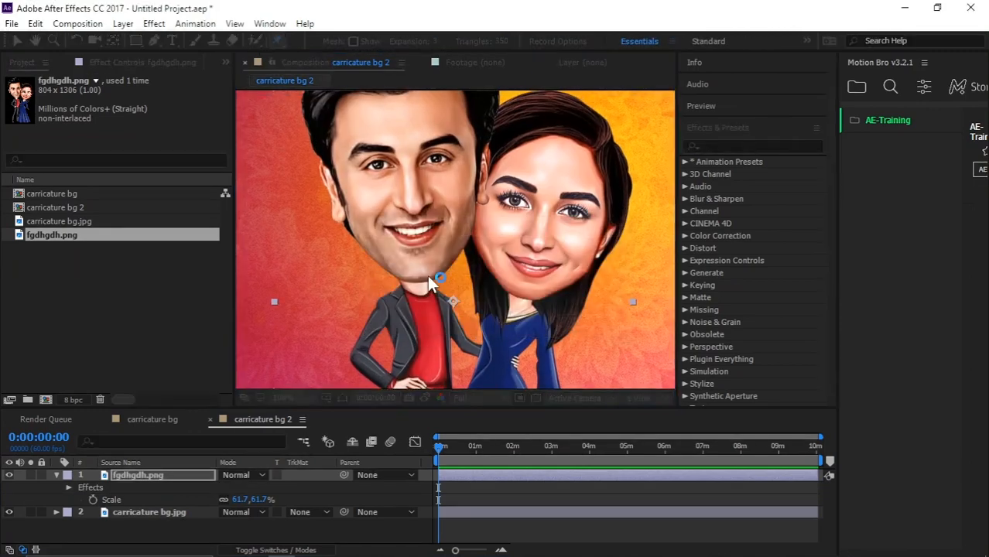
{"action": "left_click_drag", "start_coordinate": [434, 200], "coordinate": [434, 260]}
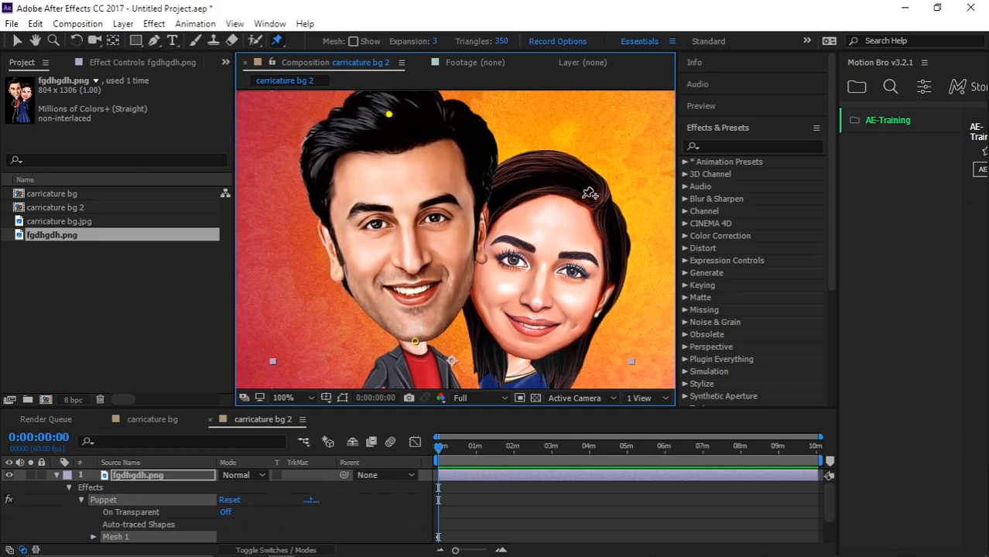
{"action": "left_click_drag", "start_coordinate": [526, 350], "coordinate": [509, 209]}
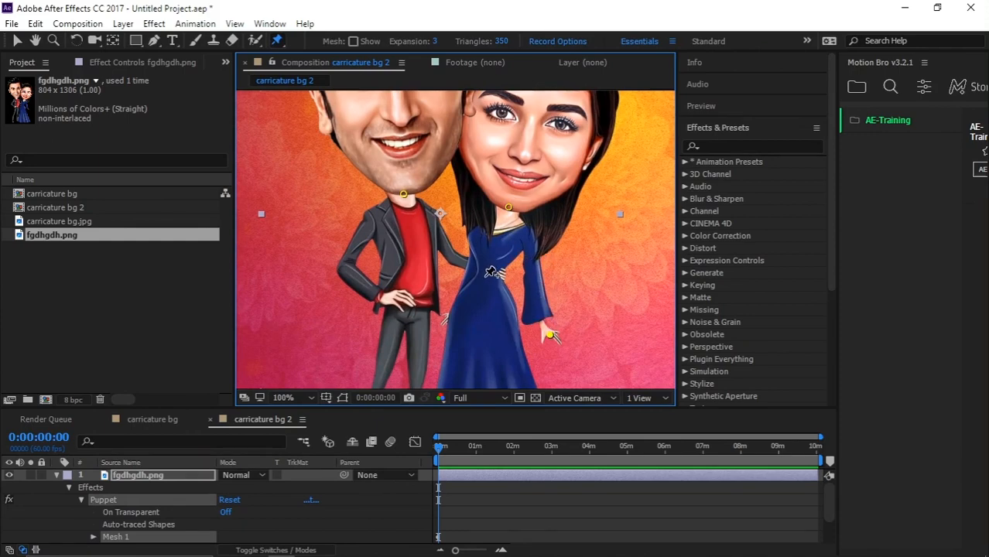
Add Puppet pins on the woman's waist and both corners of her dress hem, and on the man's foot, knee and elbow.
{"action": "left_click_drag", "start_coordinate": [493, 311], "coordinate": [489, 194]}
{"action": "left_click_drag", "start_coordinate": [505, 317], "coordinate": [511, 246]}
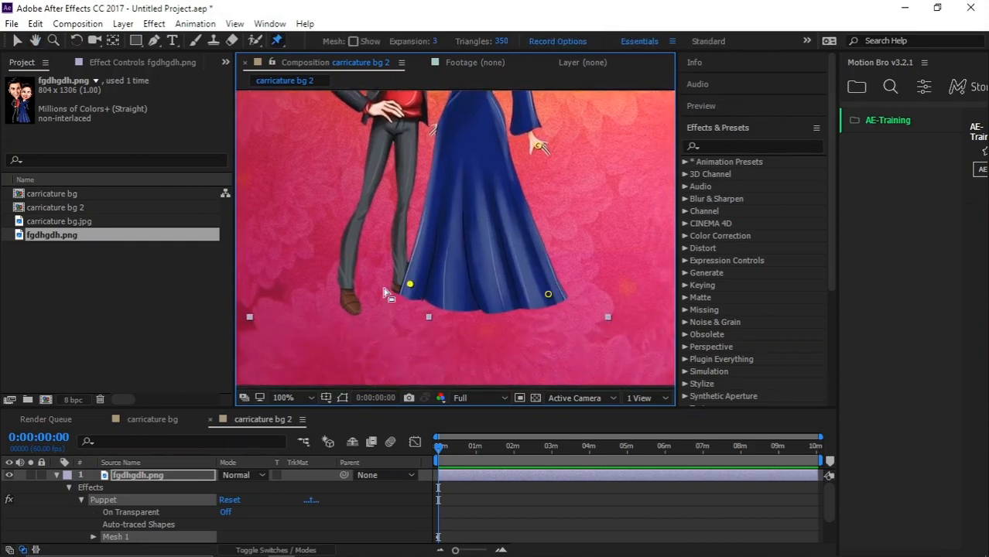
{"action": "left_click_drag", "start_coordinate": [384, 224], "coordinate": [379, 313]}
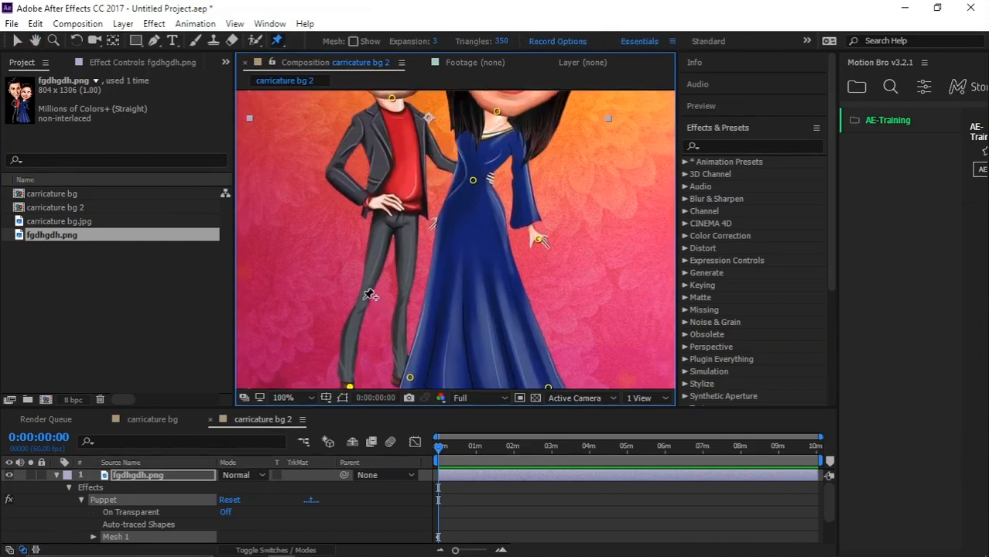
{"action": "left_click", "coordinate": [362, 295]}
{"action": "left_click_drag", "start_coordinate": [393, 234], "coordinate": [390, 323]}
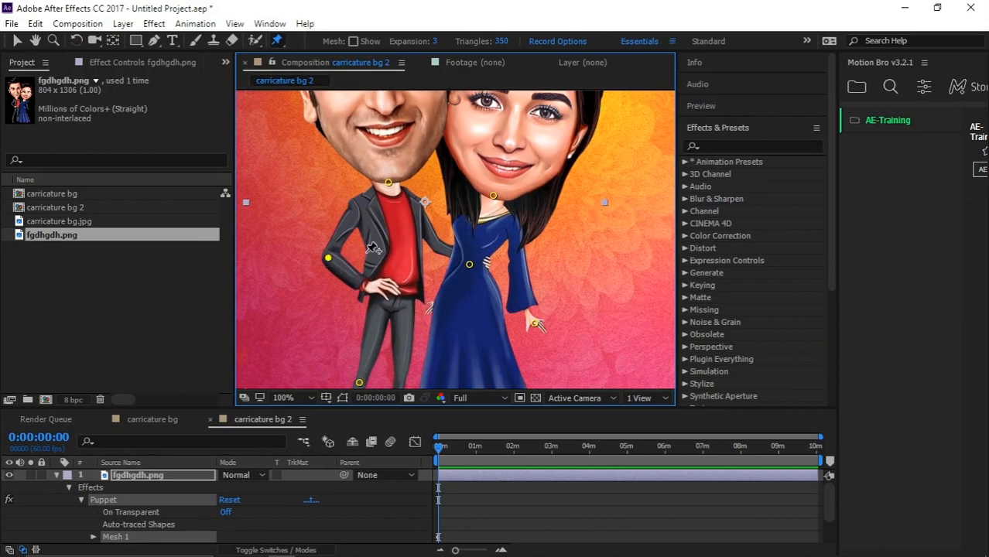
{"action": "left_click_drag", "start_coordinate": [438, 230], "coordinate": [438, 254]}
{"action": "left_click_drag", "start_coordinate": [449, 190], "coordinate": [451, 240]}
{"action": "scroll", "coordinate": [454, 254], "scroll_direction": "down", "scroll_amount": 1}
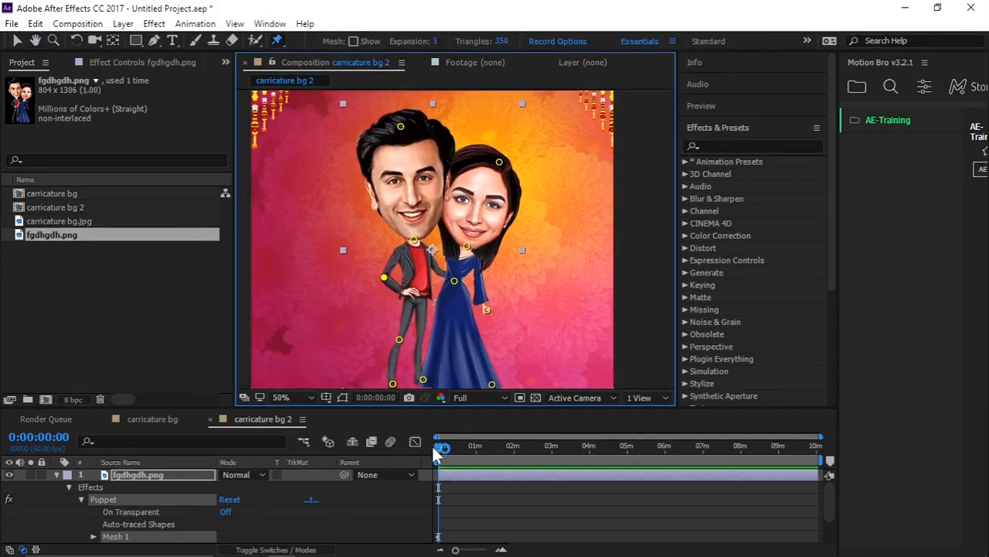
{"action": "key", "text": "End"}
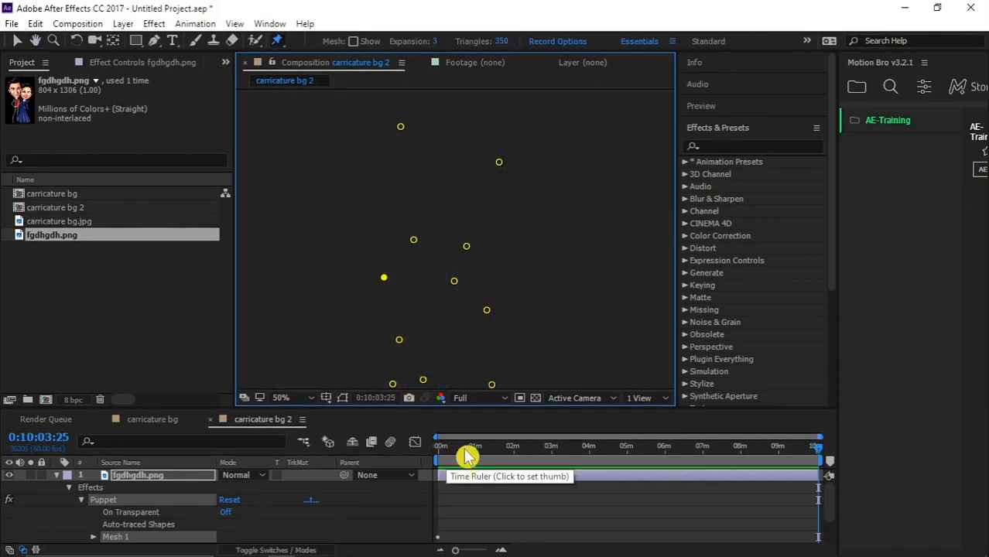
{"action": "left_click_drag", "start_coordinate": [466, 451], "coordinate": [372, 456]}
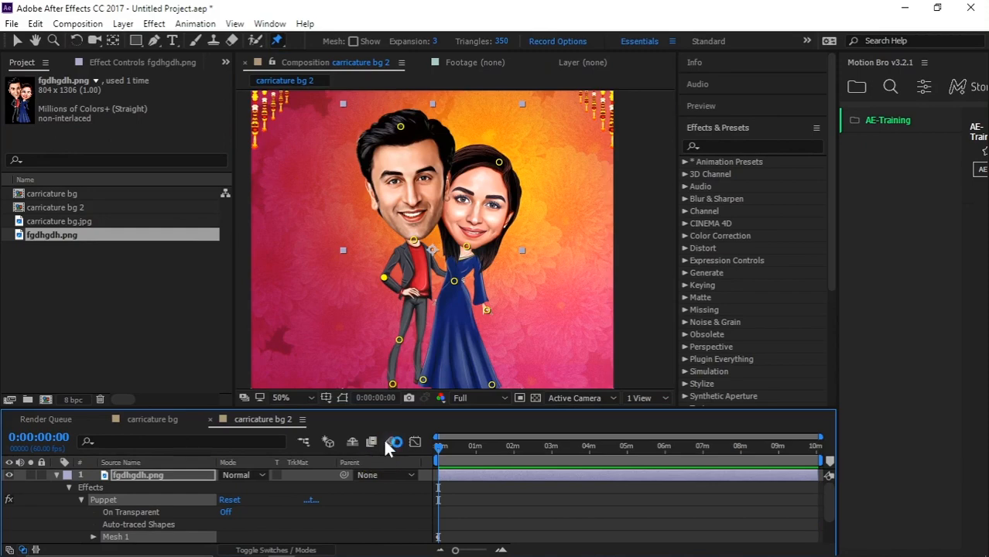
{"action": "key", "text": "shift+Page_Down"}
{"action": "key", "text": "space"}
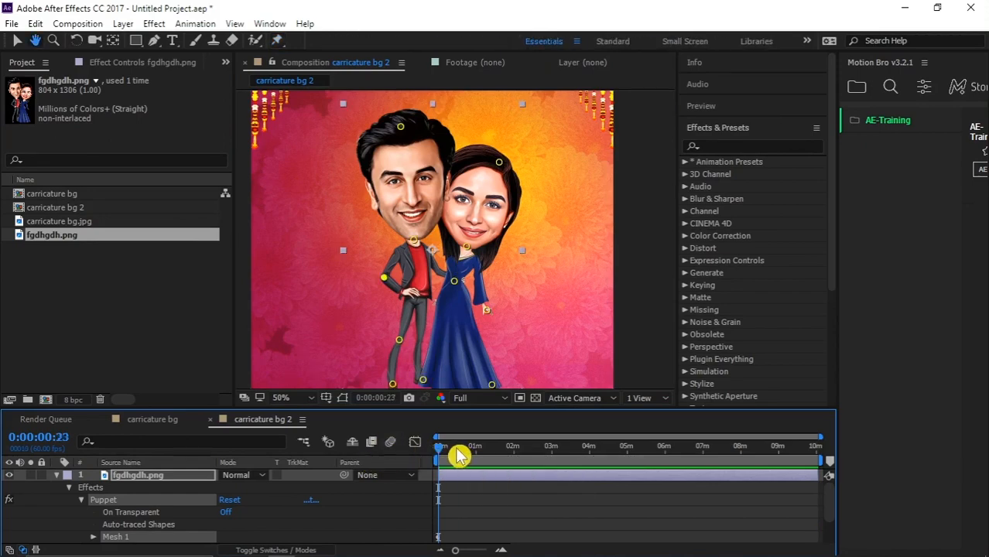
{"action": "left_click_drag", "start_coordinate": [457, 449], "coordinate": [428, 454]}
Expand the timeline scale to show individual frames and move the current time from the start to 0:00:00:20.
{"action": "scroll", "coordinate": [449, 499], "scroll_direction": "up", "scroll_amount": 3}
{"action": "left_click_drag", "start_coordinate": [450, 486], "coordinate": [708, 488]}
{"action": "scroll", "coordinate": [456, 489], "scroll_direction": "up", "scroll_amount": 2}
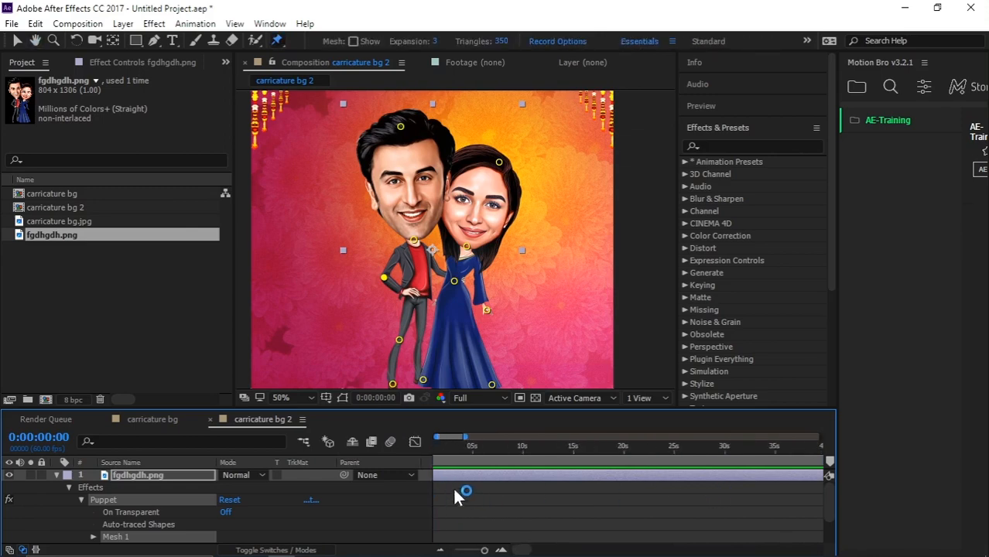
{"action": "left_click_drag", "start_coordinate": [457, 489], "coordinate": [636, 488]}
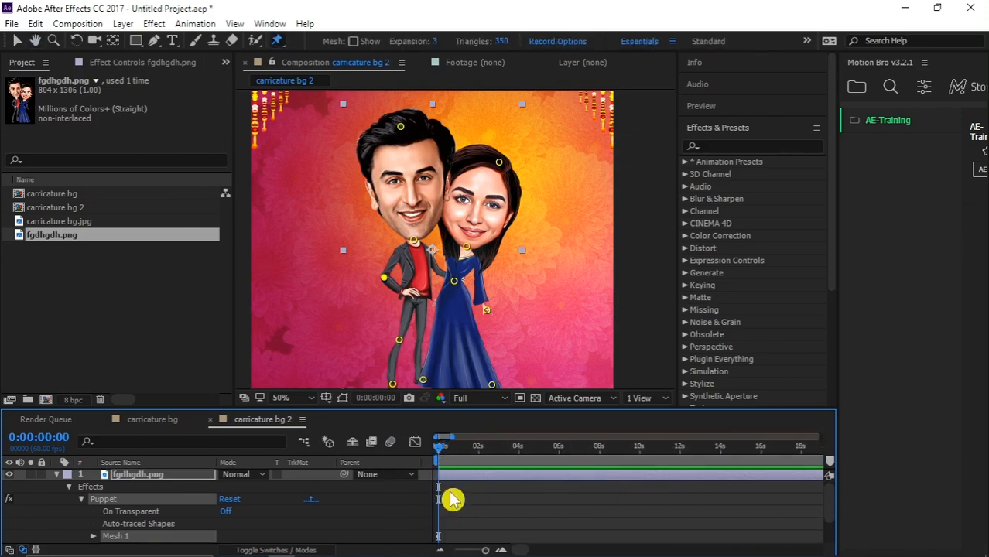
{"action": "scroll", "coordinate": [543, 497], "scroll_direction": "up", "scroll_amount": 2}
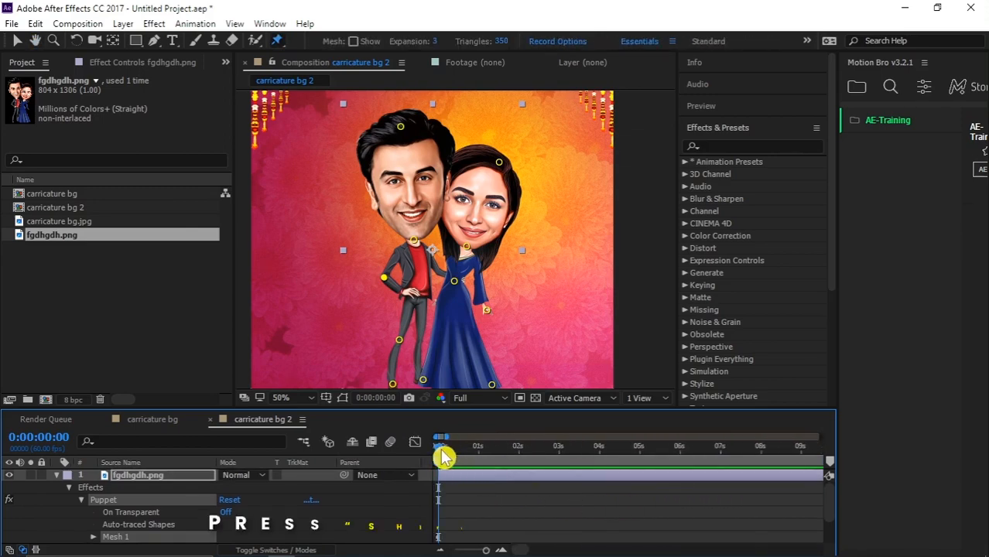
{"action": "mouse_move", "coordinate": [440, 449]}
{"action": "left_mouse_down"}
{"action": "mouse_move", "coordinate": [459, 448]}
{"action": "mouse_move", "coordinate": [431, 451]}
{"action": "left_mouse_up"}
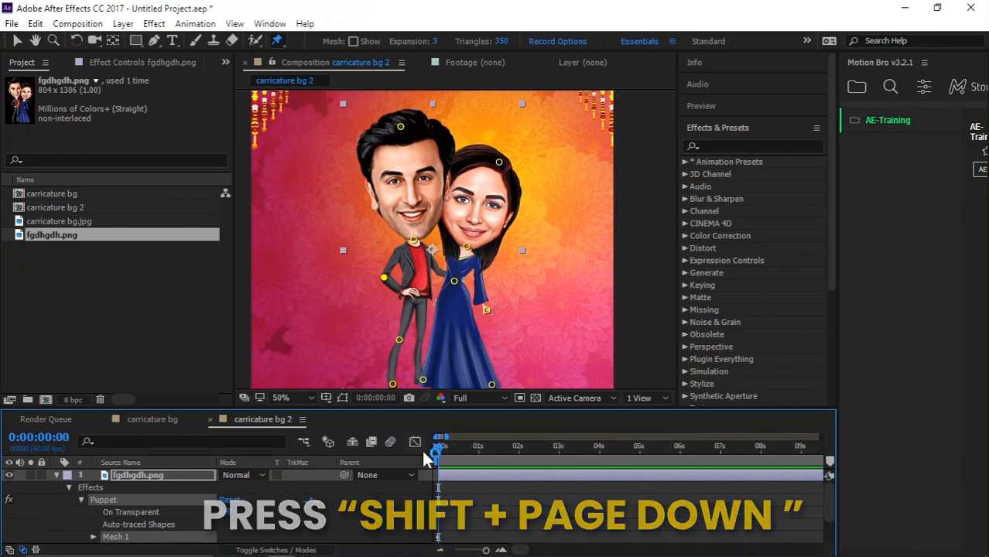
{"action": "key", "text": "shift+Page_Down"}
{"action": "key", "text": "shift+Page_Down"}
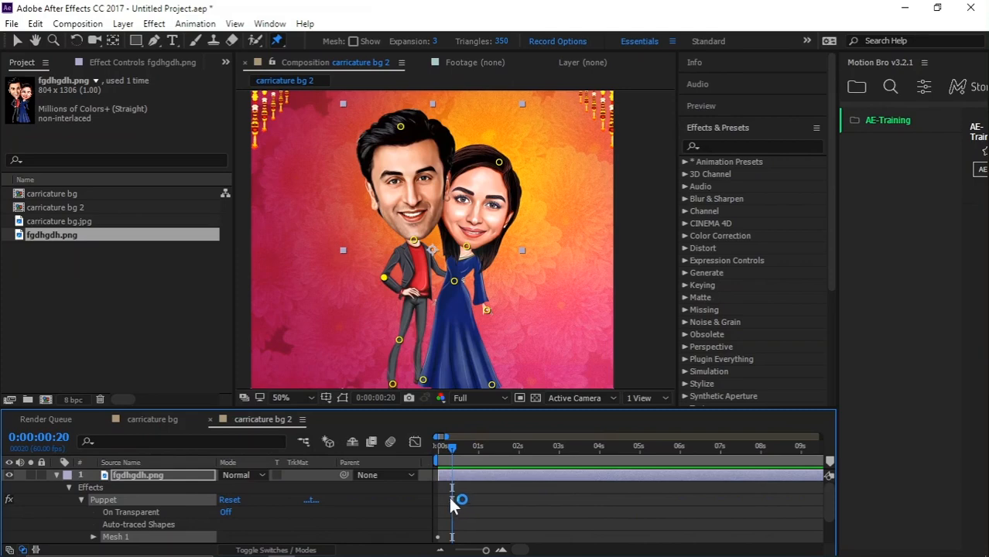
{"action": "scroll", "coordinate": [490, 497], "scroll_direction": "up", "scroll_amount": 2}
{"action": "scroll", "coordinate": [503, 516], "scroll_direction": "down", "scroll_amount": 1}
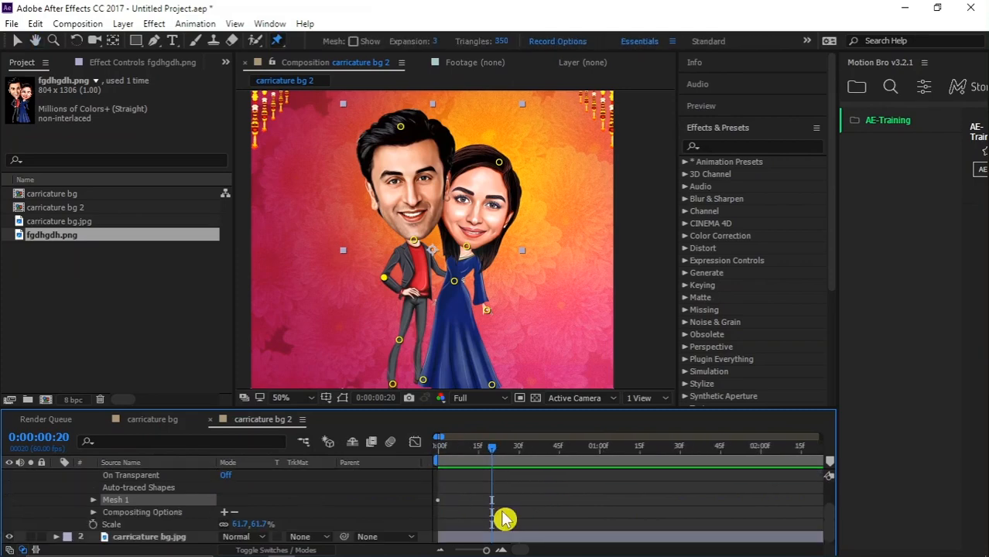
At frame 20, shift both head pins slightly toward the man's side and nudge the woman's hand and the man's elbow outward.
{"action": "left_click", "coordinate": [400, 127]}
{"action": "left_click_drag", "start_coordinate": [401, 127], "coordinate": [392, 126]}
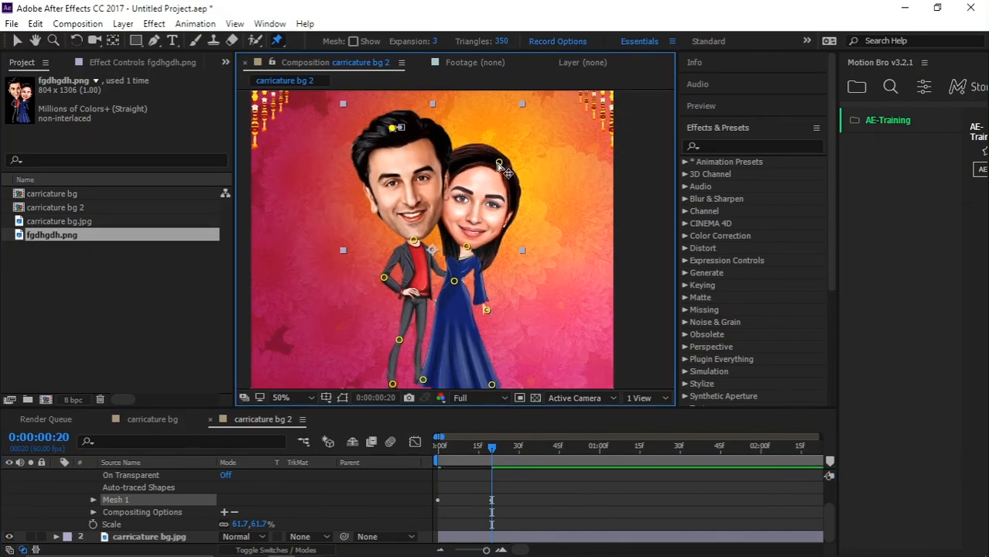
{"action": "left_click_drag", "start_coordinate": [499, 163], "coordinate": [495, 161]}
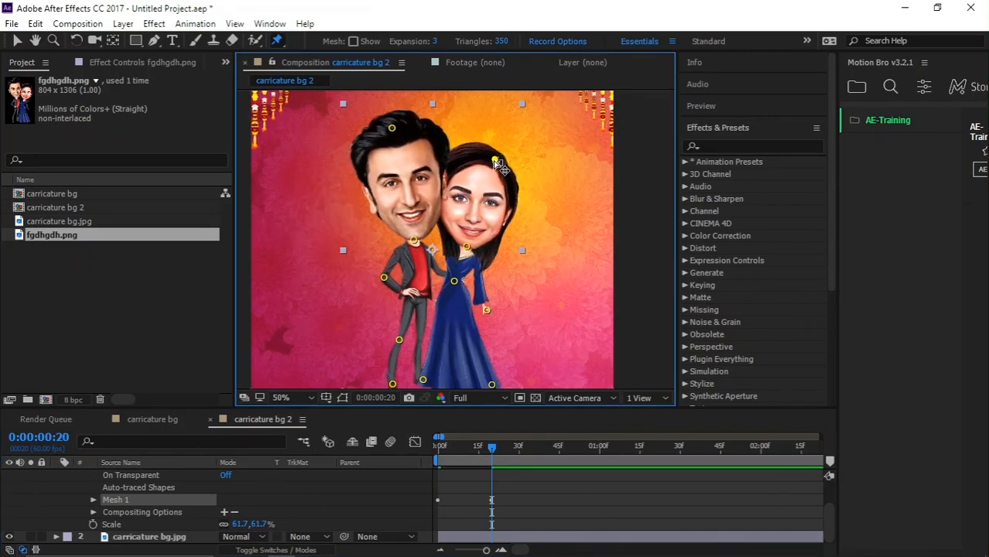
{"action": "left_click", "coordinate": [393, 127]}
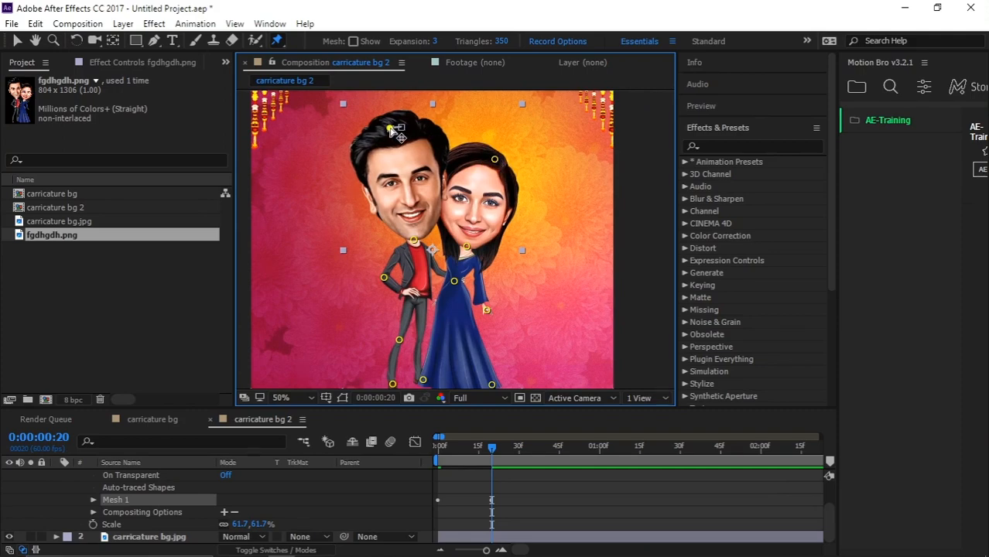
{"action": "left_click_drag", "start_coordinate": [391, 132], "coordinate": [389, 131]}
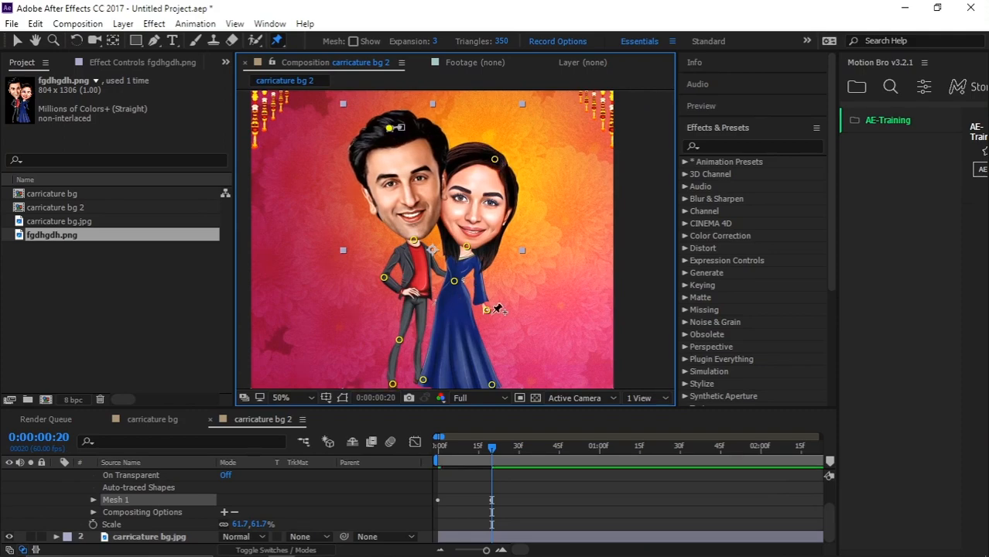
{"action": "left_click_drag", "start_coordinate": [488, 309], "coordinate": [493, 309]}
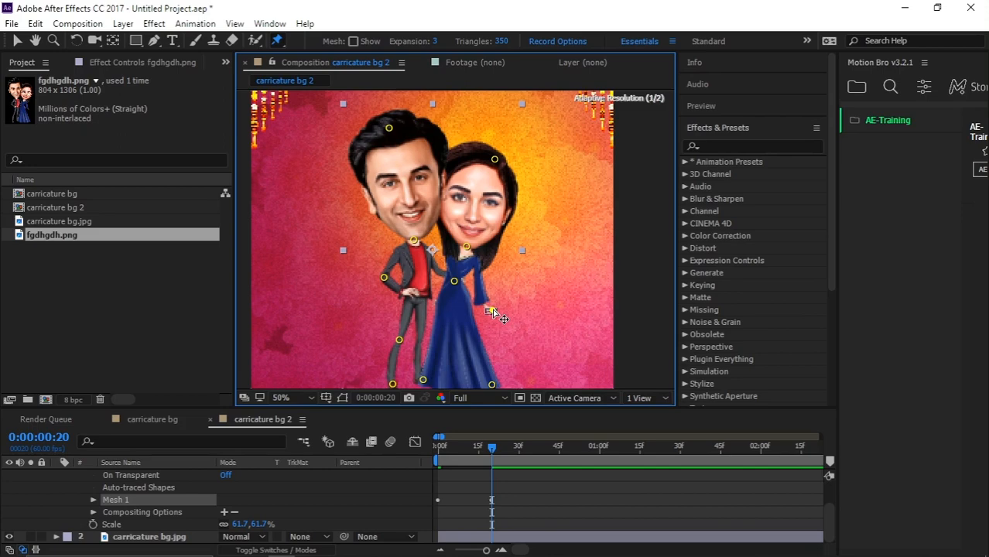
{"action": "left_click_drag", "start_coordinate": [384, 277], "coordinate": [382, 280]}
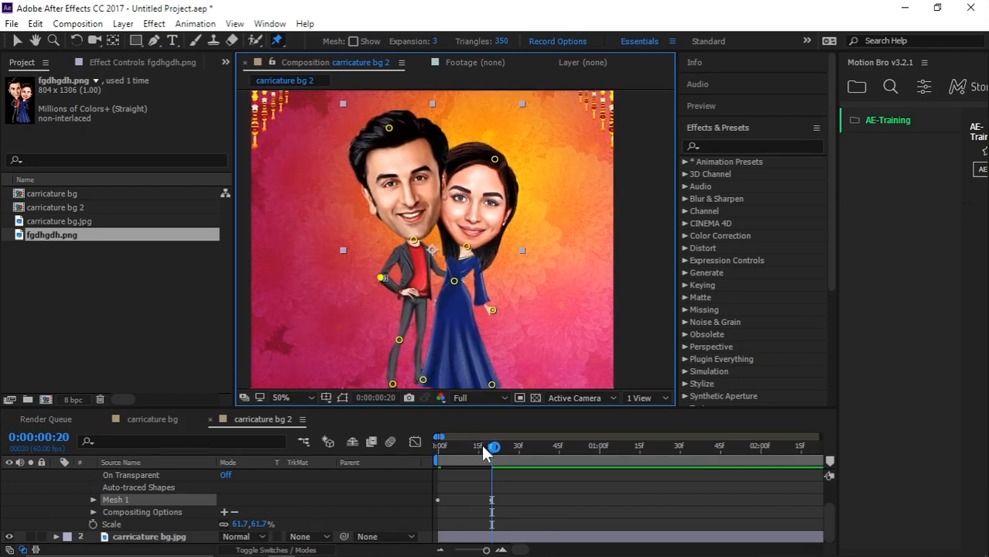
Preview the puppet motion from the start, set the preview resolution to Half, and return to the first frame.
{"action": "left_click_drag", "start_coordinate": [485, 452], "coordinate": [438, 455]}
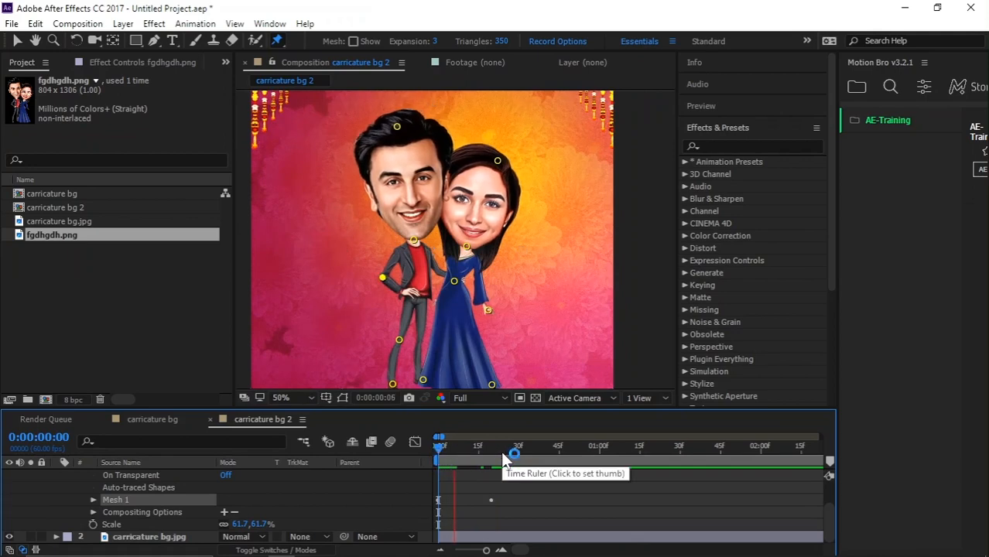
{"action": "left_click", "coordinate": [472, 460]}
{"action": "left_click", "coordinate": [468, 397]}
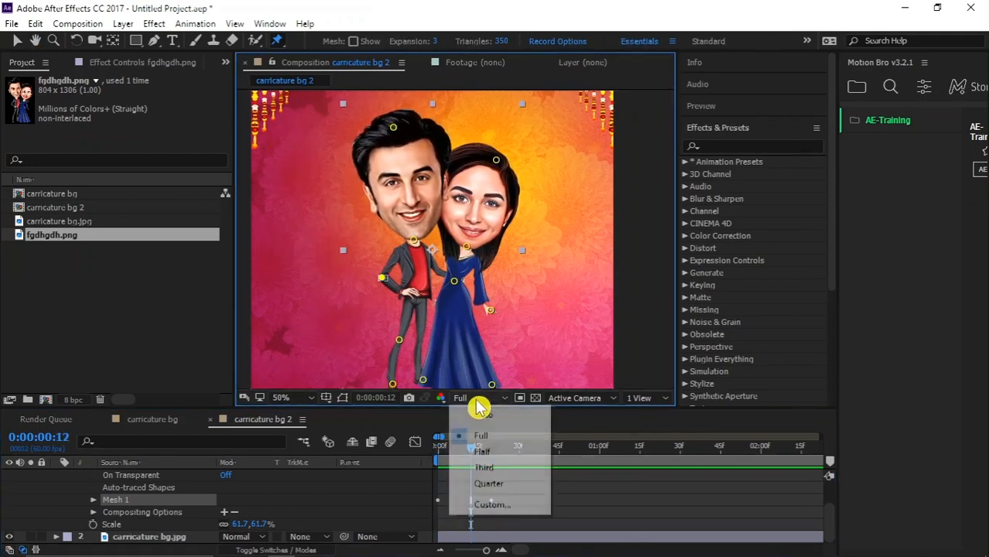
{"action": "left_click", "coordinate": [487, 448]}
{"action": "left_click_drag", "start_coordinate": [464, 455], "coordinate": [425, 455]}
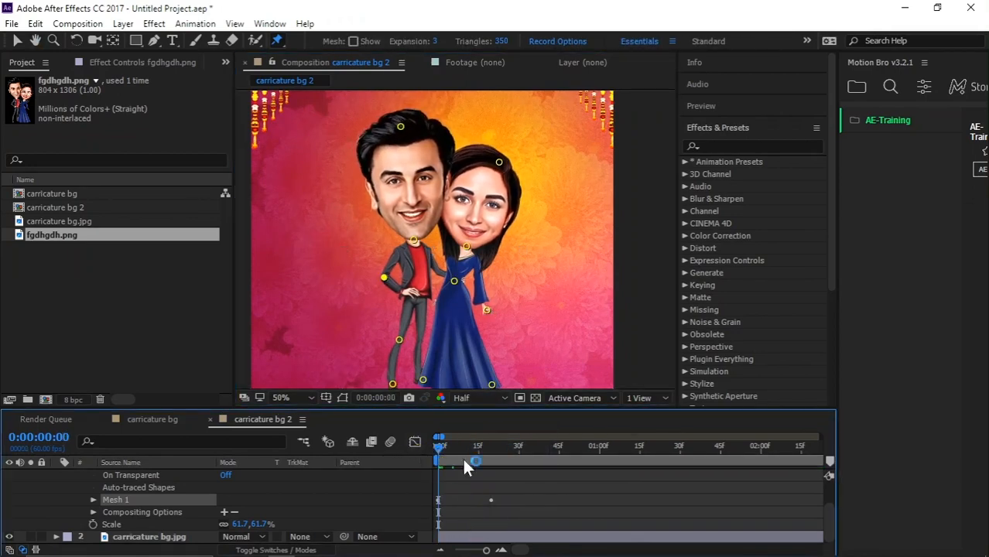
Review the puppet motion up to frame 20 and nudge the woman's head pin slightly toward the man.
{"action": "key", "text": "space"}
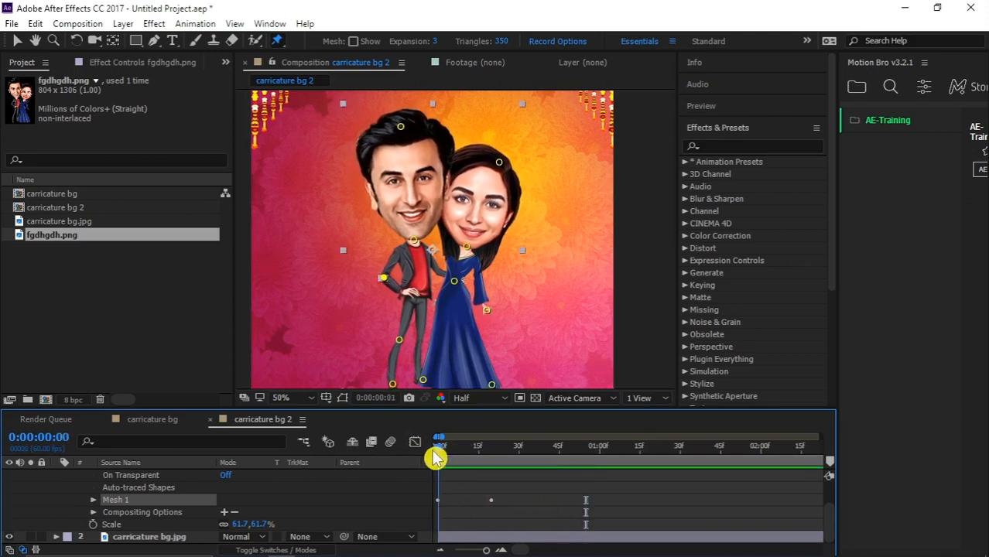
{"action": "left_click_drag", "start_coordinate": [467, 447], "coordinate": [489, 449]}
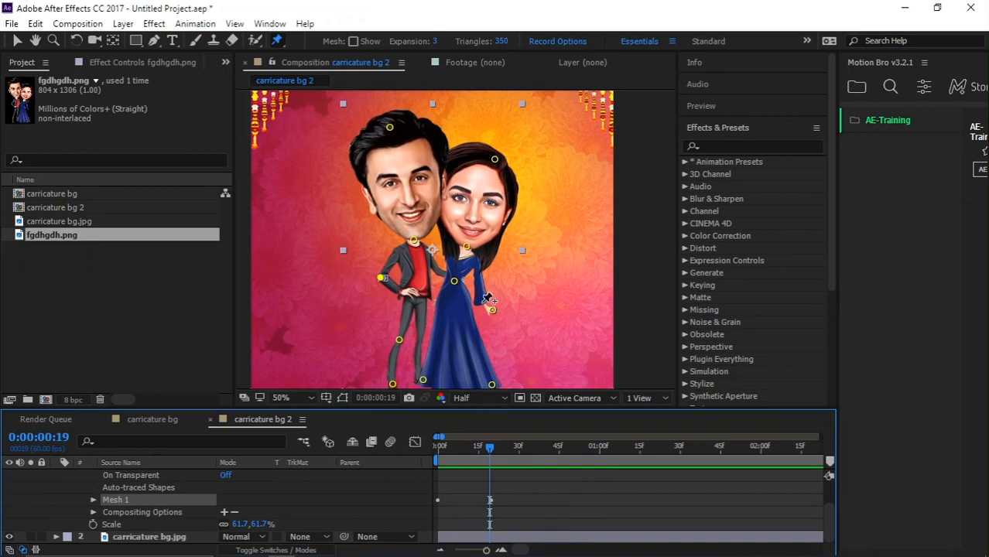
{"action": "left_click", "coordinate": [495, 453]}
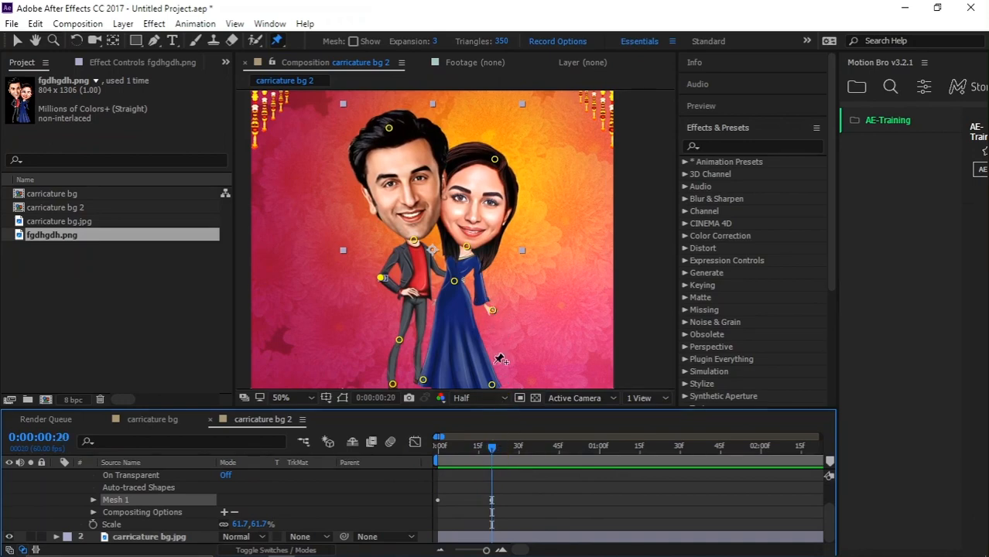
{"action": "left_click", "coordinate": [495, 160]}
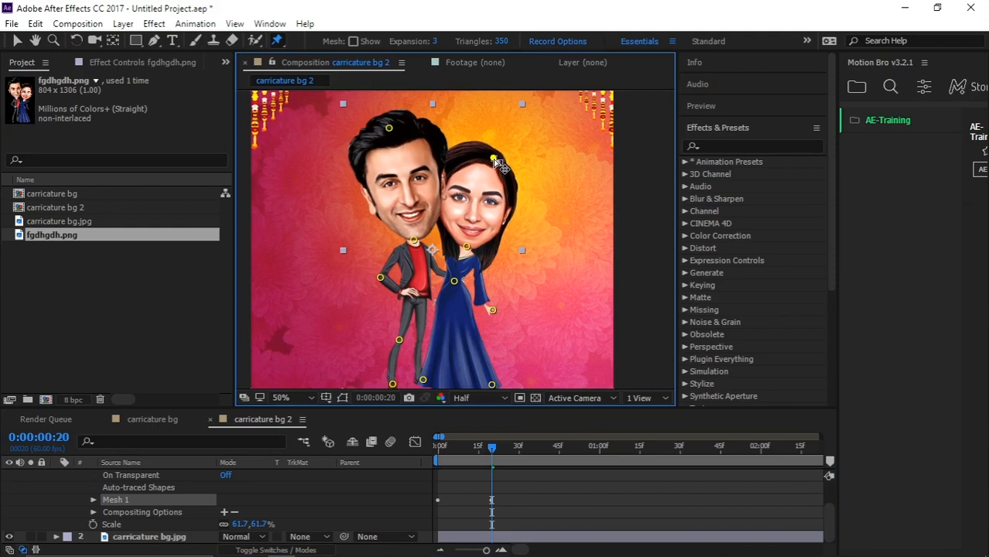
{"action": "left_click", "coordinate": [452, 450]}
{"action": "left_click_drag", "start_coordinate": [453, 450], "coordinate": [495, 451]}
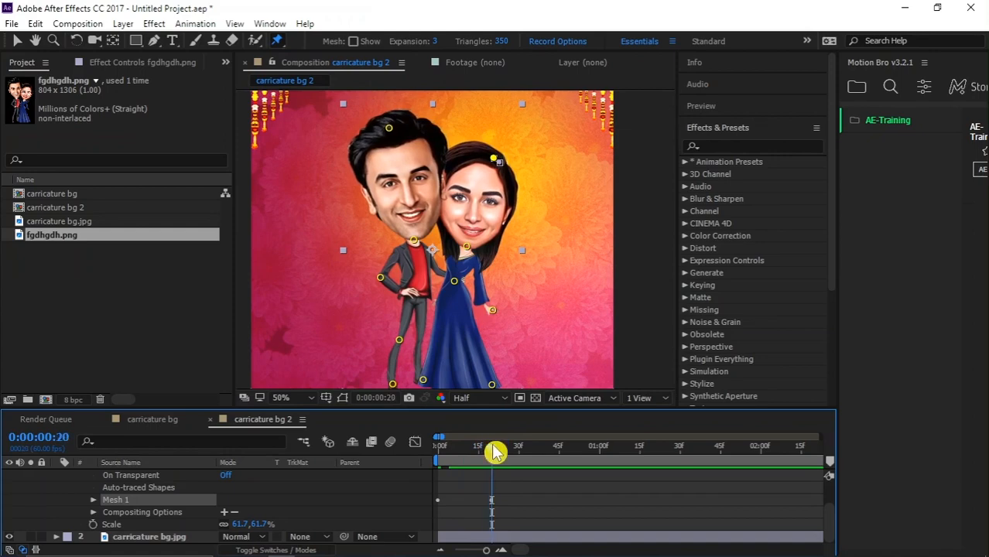
Reveal only the keyframed properties of the fgdhgdh.png layer and enlarge the timeline area to go through all Puppet pin keyframes.
{"action": "scroll", "coordinate": [146, 494], "scroll_direction": "up", "scroll_amount": 2}
{"action": "left_click", "coordinate": [159, 474]}
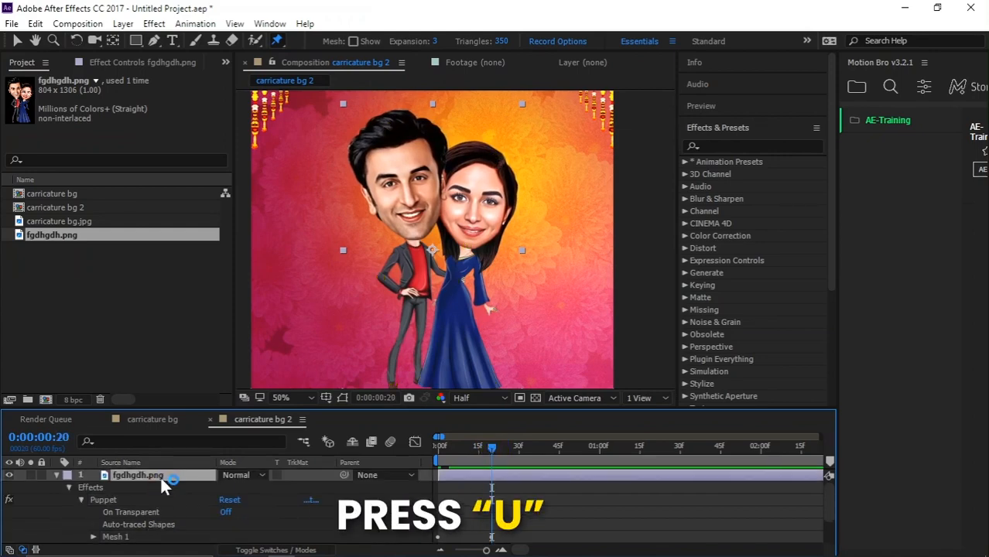
{"action": "key", "text": "u"}
{"action": "left_click_drag", "start_coordinate": [503, 407], "coordinate": [510, 335]}
{"action": "scroll", "coordinate": [453, 211], "scroll_direction": "down", "scroll_amount": 2}
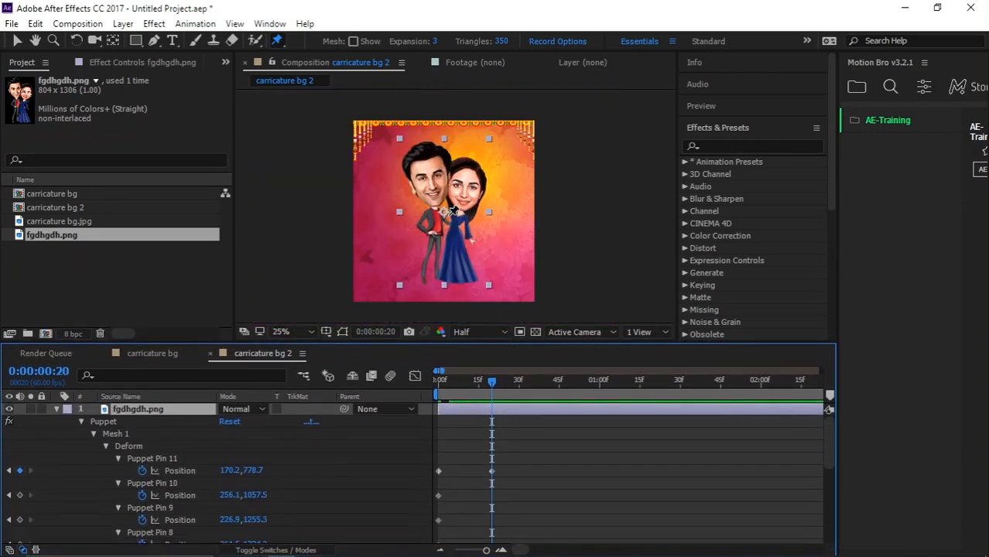
{"action": "scroll", "coordinate": [477, 445], "scroll_direction": "down", "scroll_amount": 2}
{"action": "scroll", "coordinate": [479, 451], "scroll_direction": "down", "scroll_amount": 8}
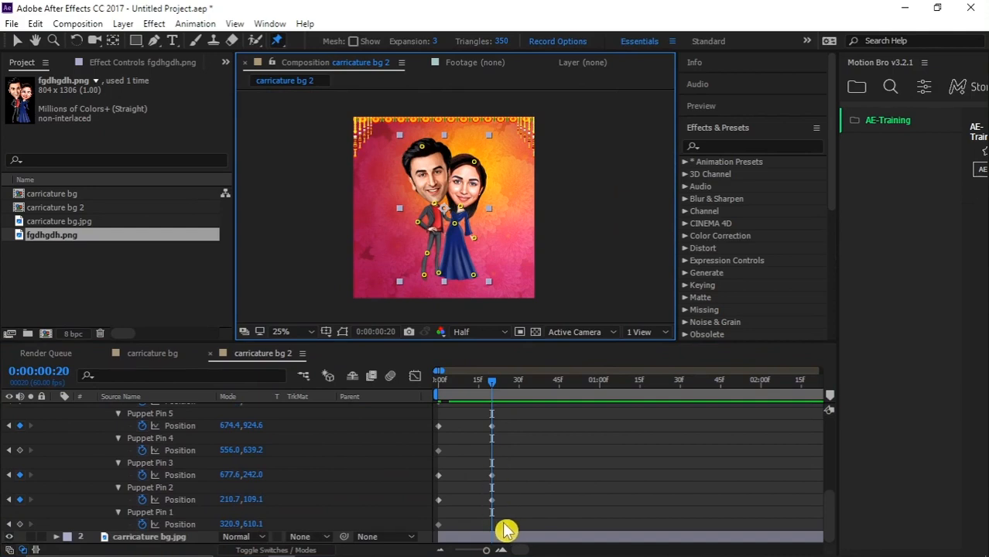
Select all Puppet pin keyframes at frame 20 and move them to 0:00:00:30.
{"action": "left_click_drag", "start_coordinate": [503, 531], "coordinate": [486, 438]}
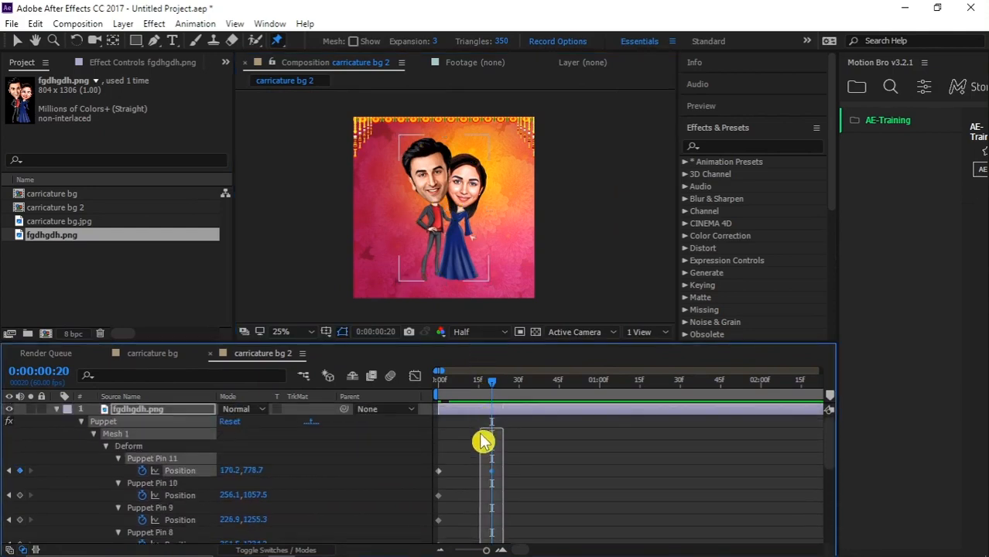
{"action": "key", "text": "shift+Page_Down"}
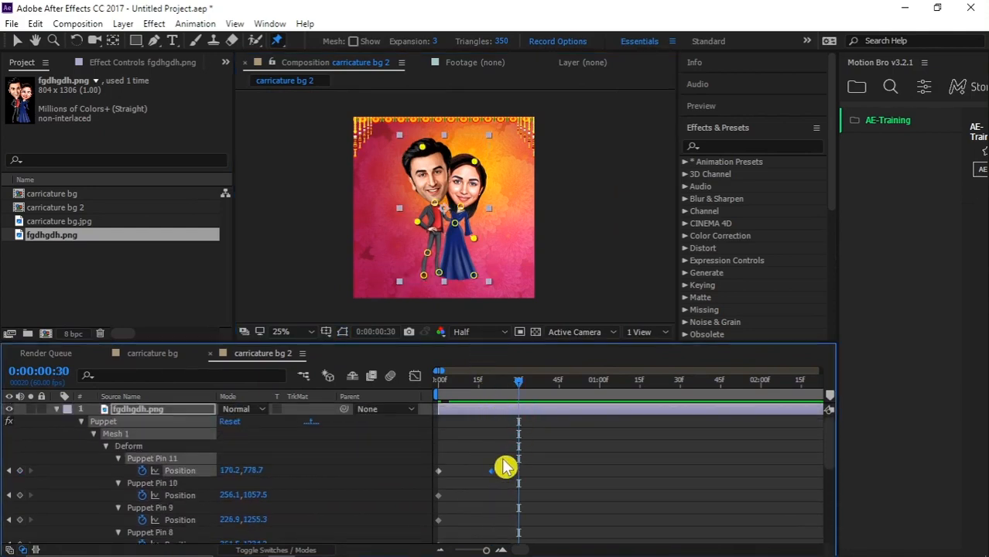
{"action": "left_click_drag", "start_coordinate": [491, 471], "coordinate": [517, 470]}
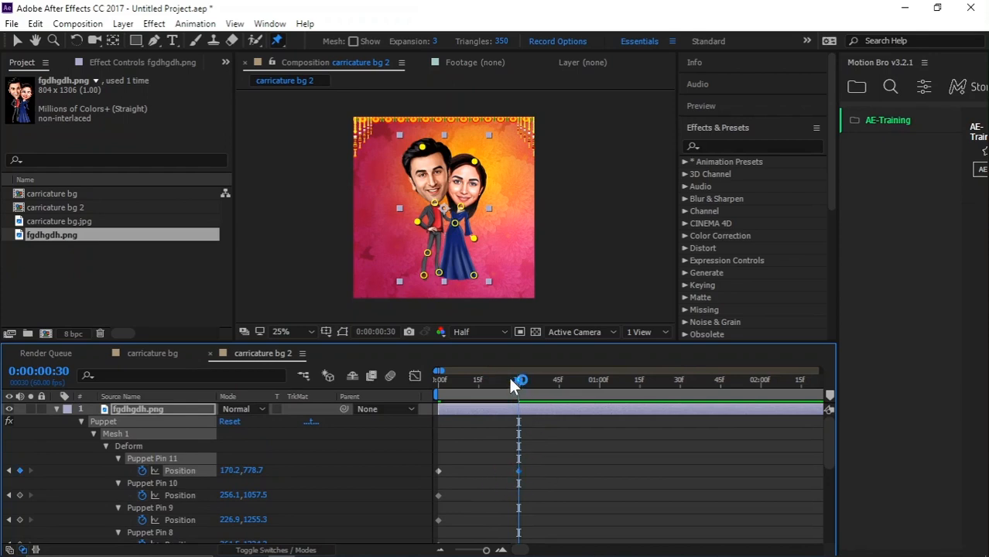
Preview the slowed puppet motion from the first frame.
{"action": "left_click_drag", "start_coordinate": [511, 379], "coordinate": [352, 385]}
{"action": "key", "text": "space"}
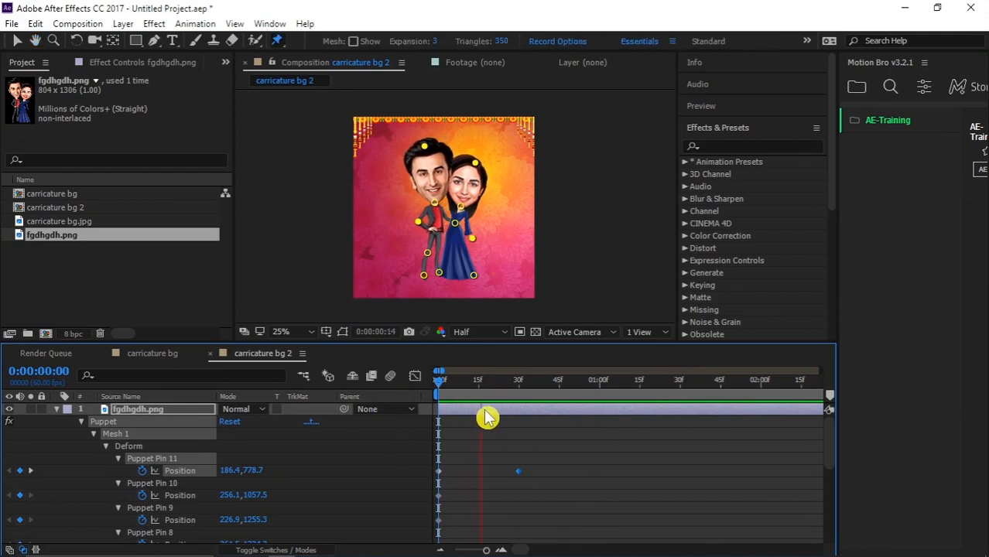
{"action": "key", "text": "space"}
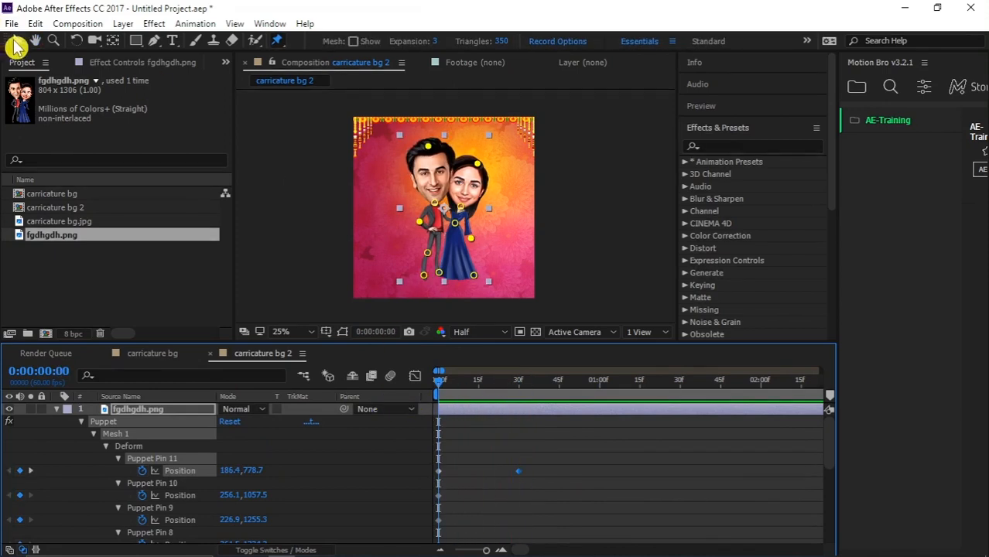
With the Selection tool active, add the expression loopOut("pingpong") to Puppet Pin 11's Position and copy the expression text.
{"action": "left_click", "coordinate": [17, 43]}
{"action": "left_click", "coordinate": [309, 224]}
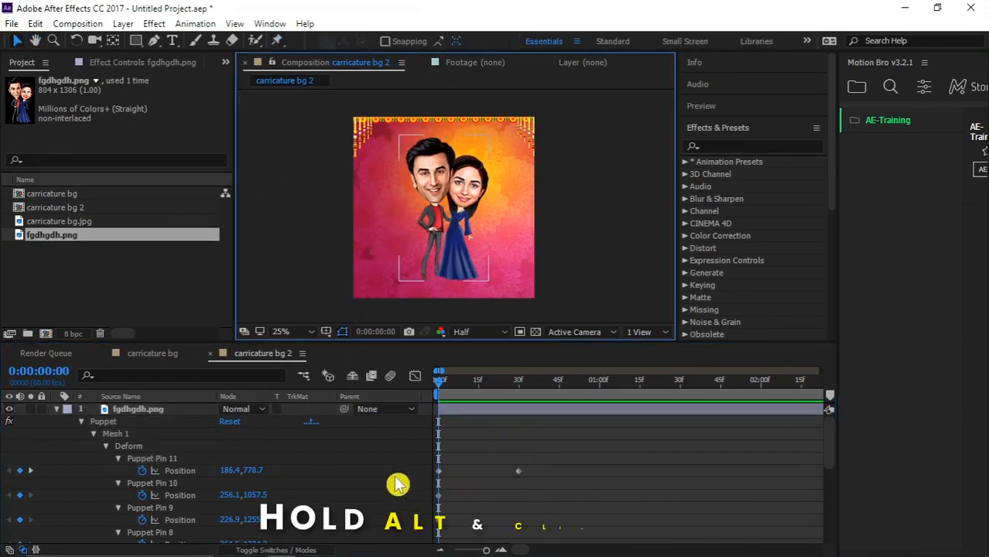
{"action": "left_click", "coordinate": [142, 470], "text": "alt"}
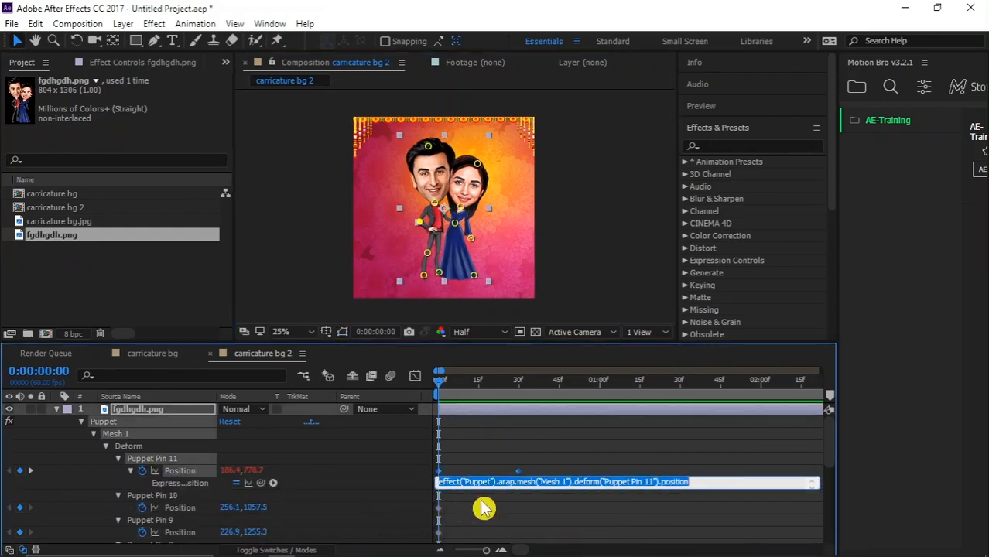
{"action": "key", "text": "BackSpace"}
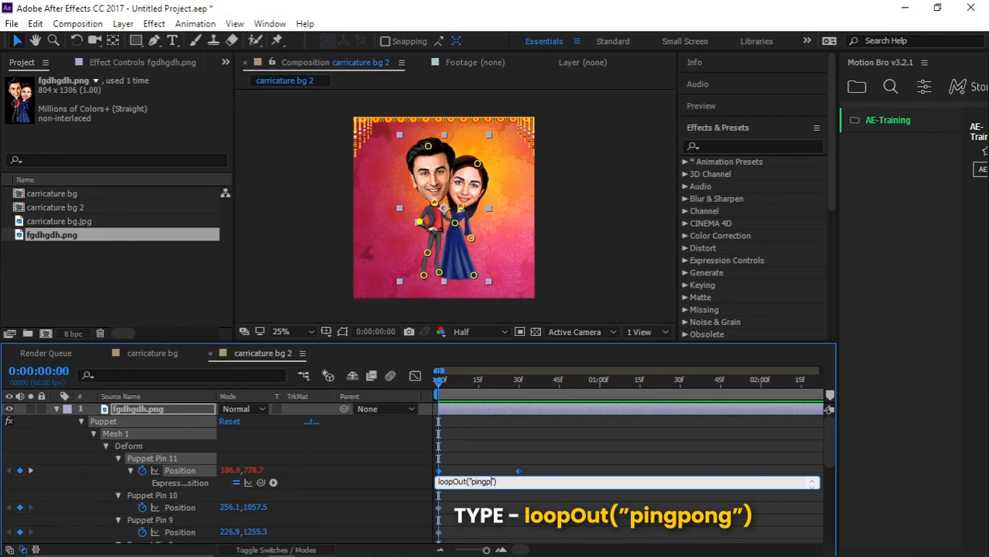
{"action": "type", "text": "g\""}
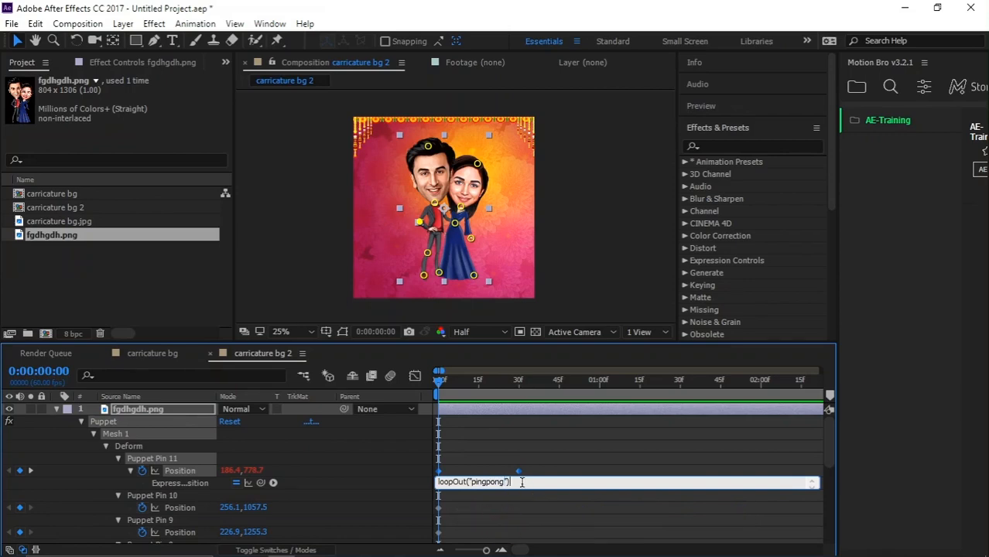
{"action": "right_click", "coordinate": [466, 483]}
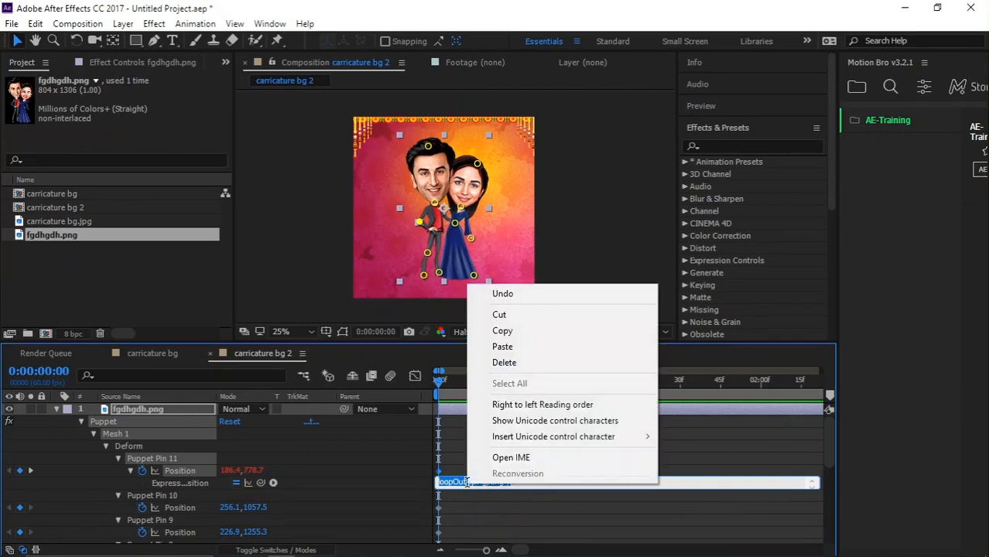
{"action": "left_click", "coordinate": [523, 330]}
{"action": "left_click", "coordinate": [453, 379]}
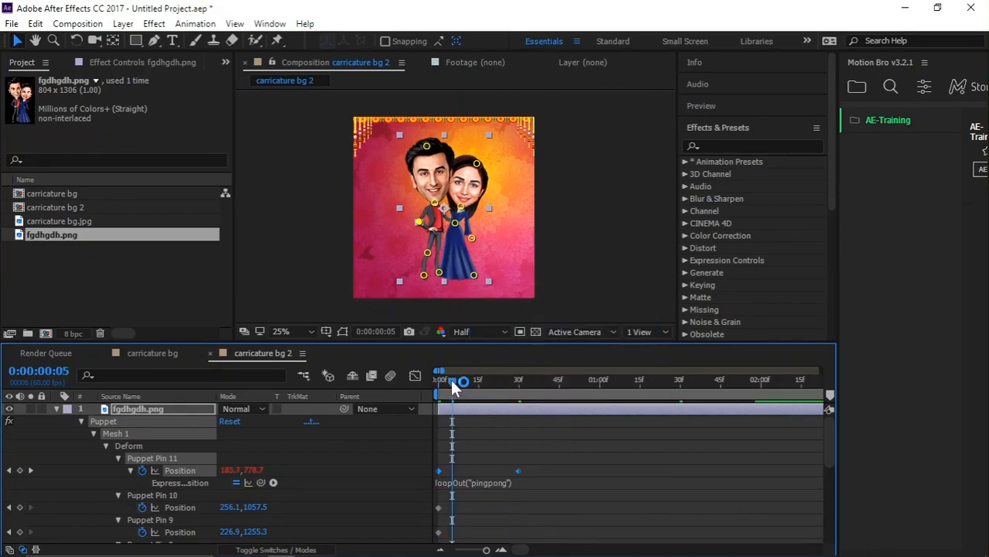
Add the copied loopOut("pingpong") expression to the Position of Puppet Pin 5.
{"action": "scroll", "coordinate": [471, 458], "scroll_direction": "down", "scroll_amount": 2}
{"action": "scroll", "coordinate": [470, 458], "scroll_direction": "down", "scroll_amount": 3}
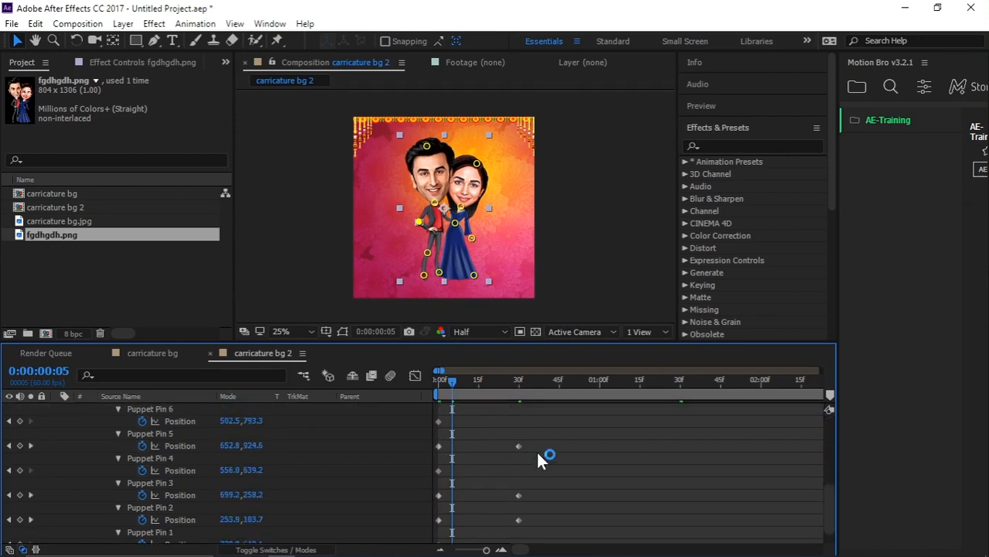
{"action": "left_click", "coordinate": [518, 446]}
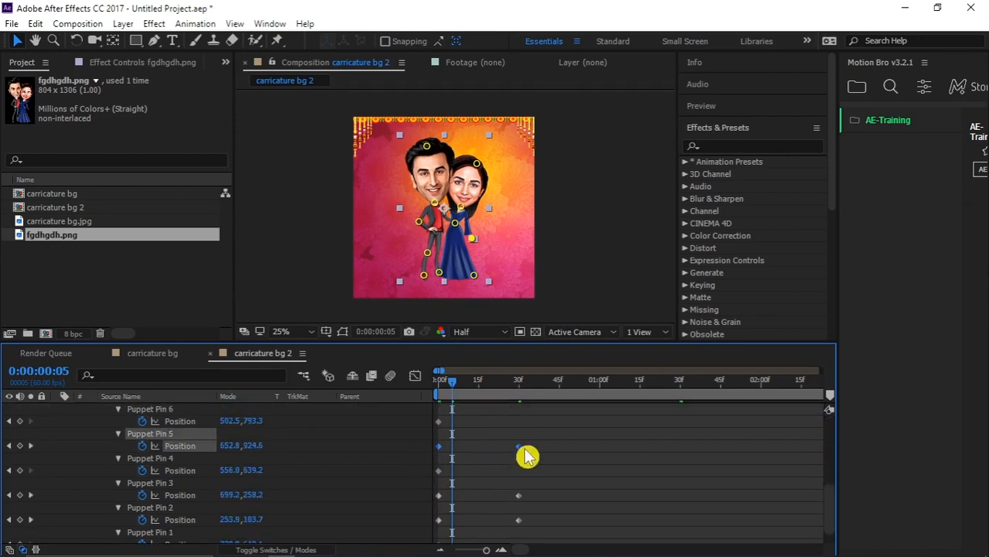
{"action": "left_click", "coordinate": [143, 446], "text": "alt"}
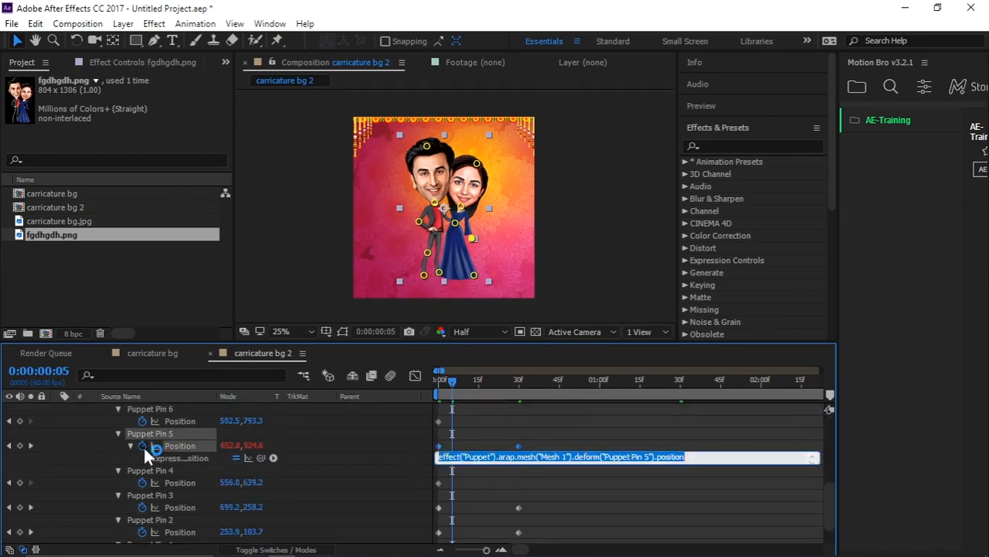
{"action": "type", "text": "loopOut(\"pingpong\")"}
{"action": "left_click", "coordinate": [559, 449]}
Apply the same loopOut("pingpong") expression to the Position of Puppet Pin 3 and Puppet Pin 2.
{"action": "scroll", "coordinate": [515, 491], "scroll_direction": "down", "scroll_amount": 1}
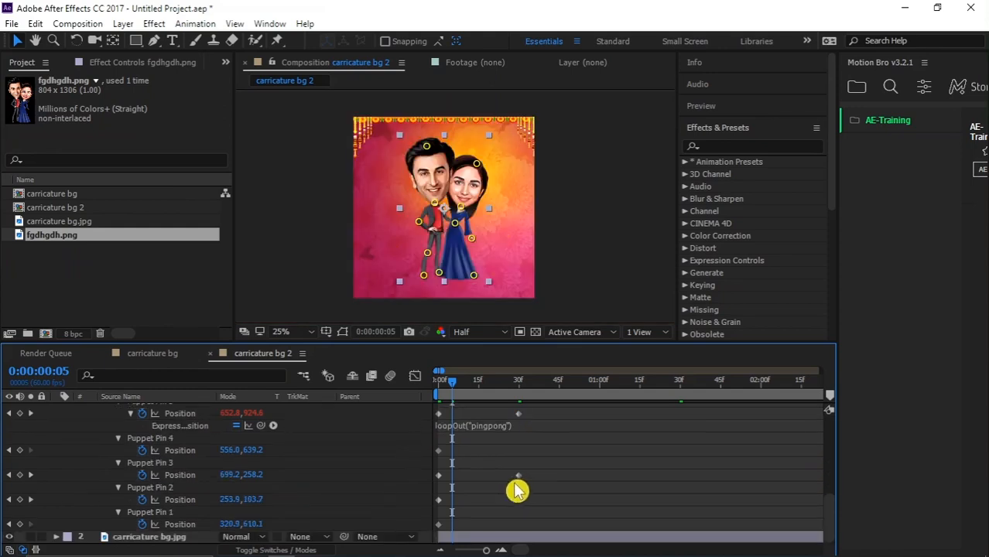
{"action": "left_click", "coordinate": [141, 474], "text": "alt"}
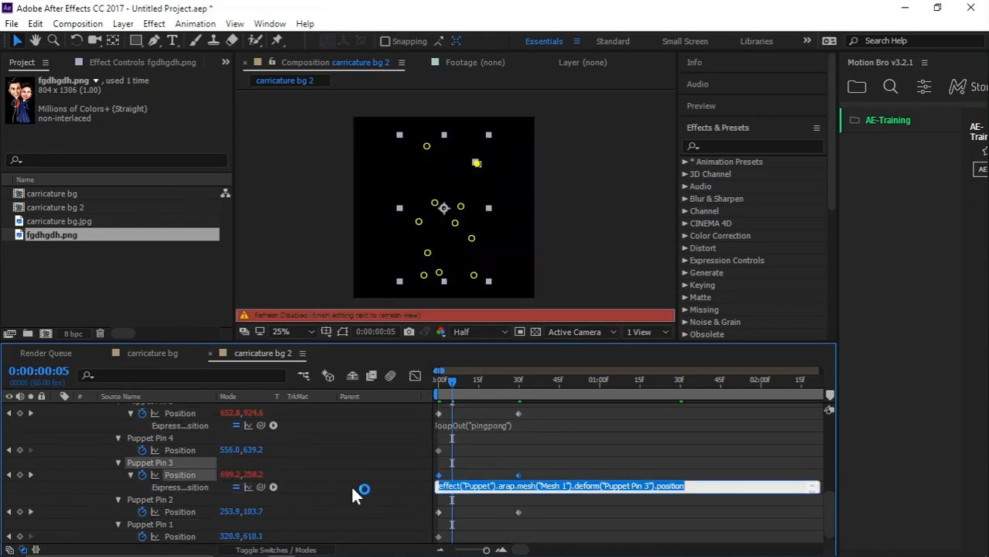
{"action": "type", "text": "loopOut(\"pingpong\")"}
{"action": "left_click", "coordinate": [512, 457]}
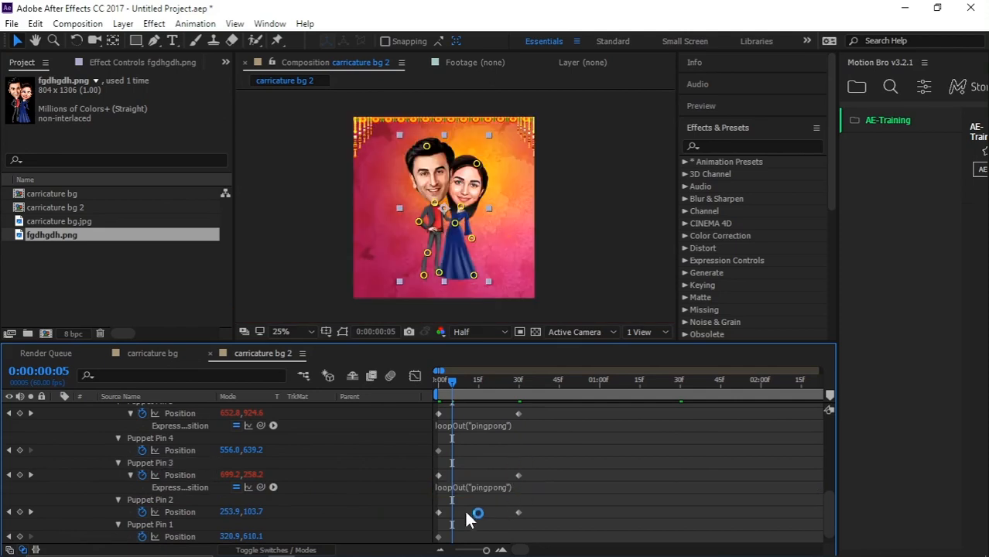
{"action": "left_click", "coordinate": [141, 512], "text": "alt"}
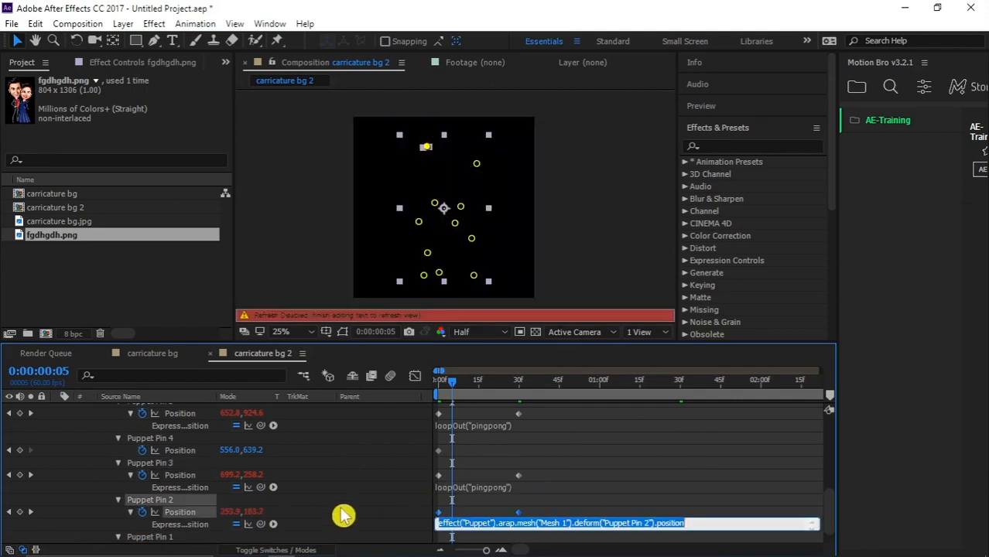
{"action": "type", "text": "loopOut(\"pingpong\")"}
{"action": "left_click", "coordinate": [563, 468]}
Return to the first frame and preview the looping puppet animation.
{"action": "scroll", "coordinate": [472, 453], "scroll_direction": "up", "scroll_amount": 6}
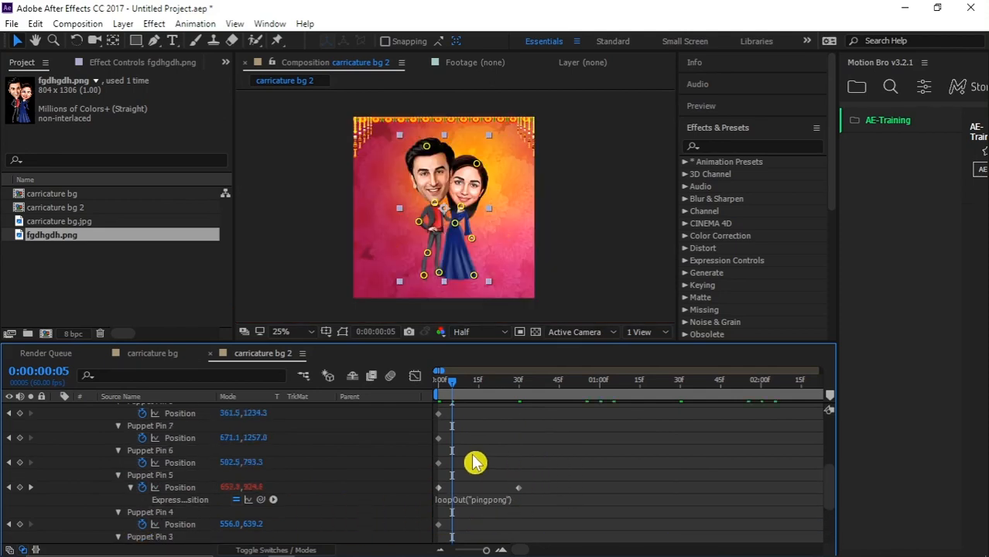
{"action": "left_click", "coordinate": [464, 409]}
{"action": "left_click_drag", "start_coordinate": [455, 384], "coordinate": [427, 383]}
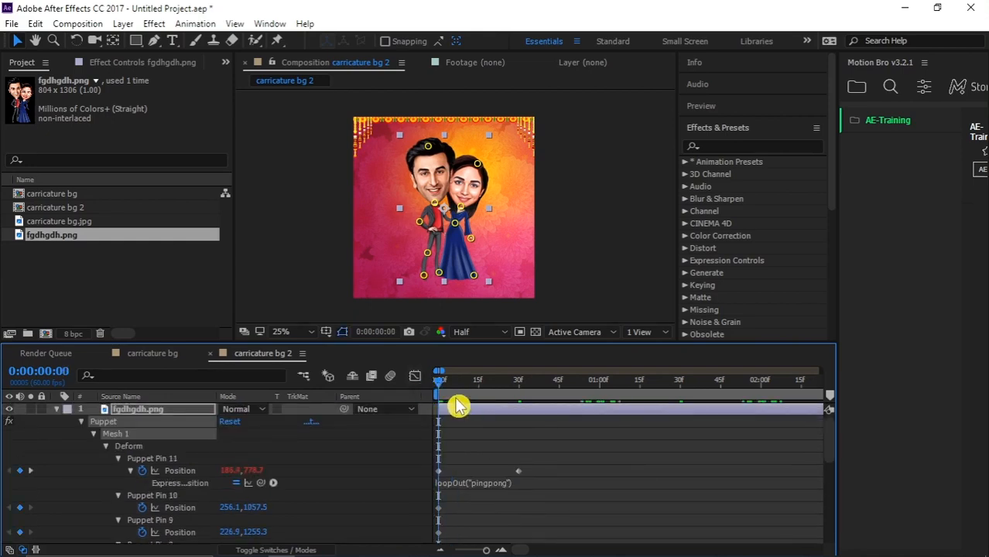
{"action": "key", "text": "space"}
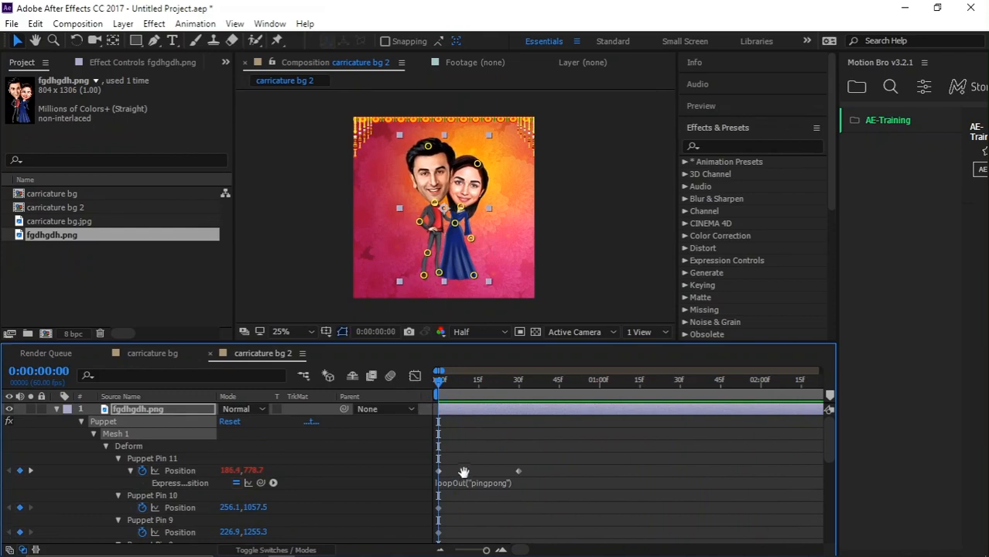
{"action": "key", "text": "space"}
Move the second keyframes of all animated Puppet pins from frame 30 to 0:00:00:50.
{"action": "mouse_move", "coordinate": [523, 386]}
{"action": "left_mouse_down"}
{"action": "mouse_move", "coordinate": [505, 379]}
{"action": "mouse_move", "coordinate": [518, 385]}
{"action": "left_mouse_up"}
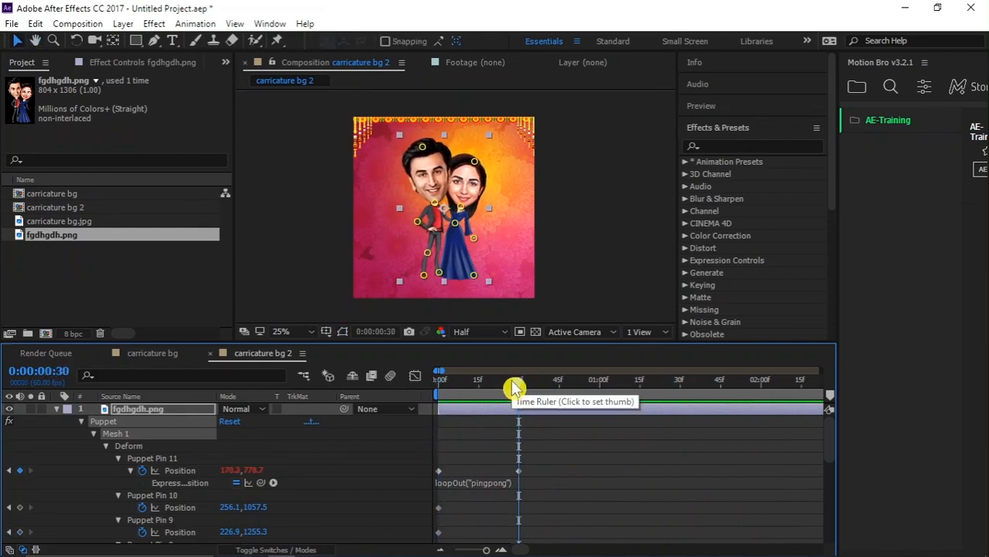
{"action": "key", "text": "shift+Page_Down"}
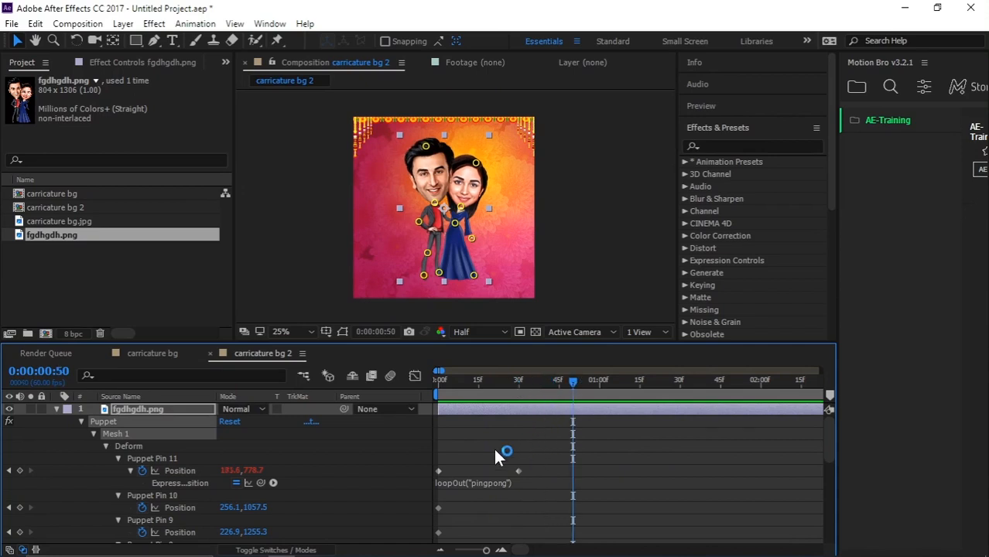
{"action": "left_click_drag", "start_coordinate": [494, 438], "coordinate": [575, 496]}
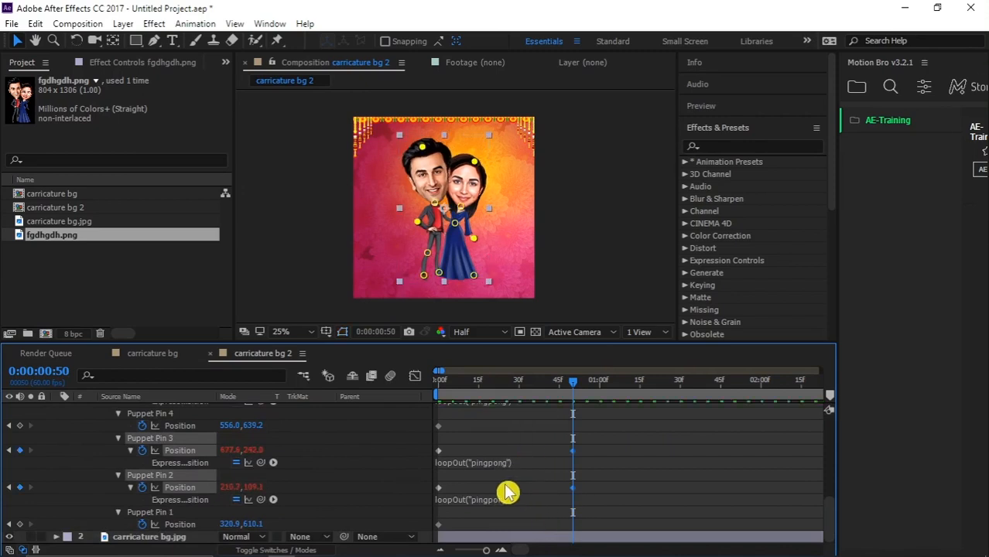
Zoom the timeline out to show whole seconds, preview the slower loop with nothing selected, and return to the first frame.
{"action": "key", "text": "minus"}
{"action": "key", "text": "minus"}
{"action": "left_click_drag", "start_coordinate": [481, 383], "coordinate": [400, 388]}
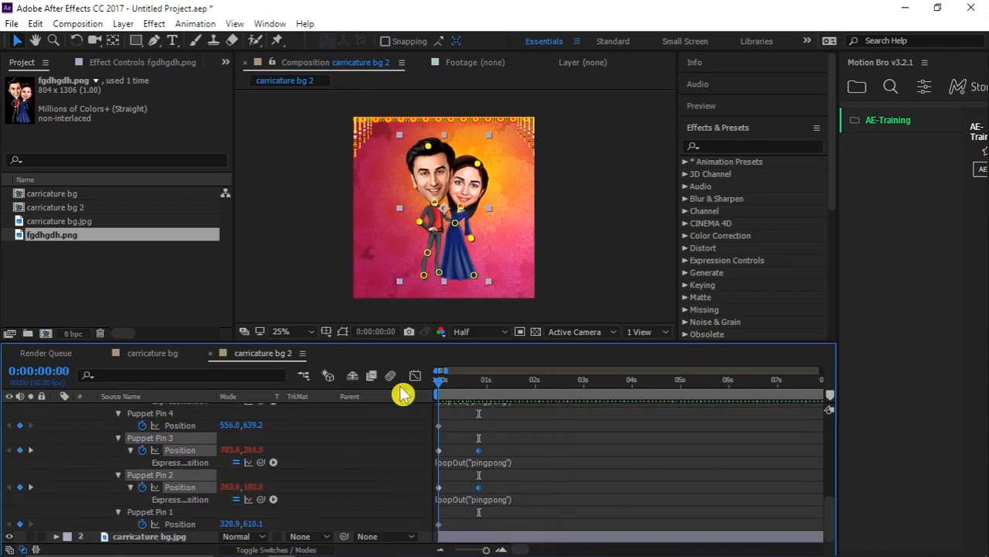
{"action": "left_click", "coordinate": [301, 284]}
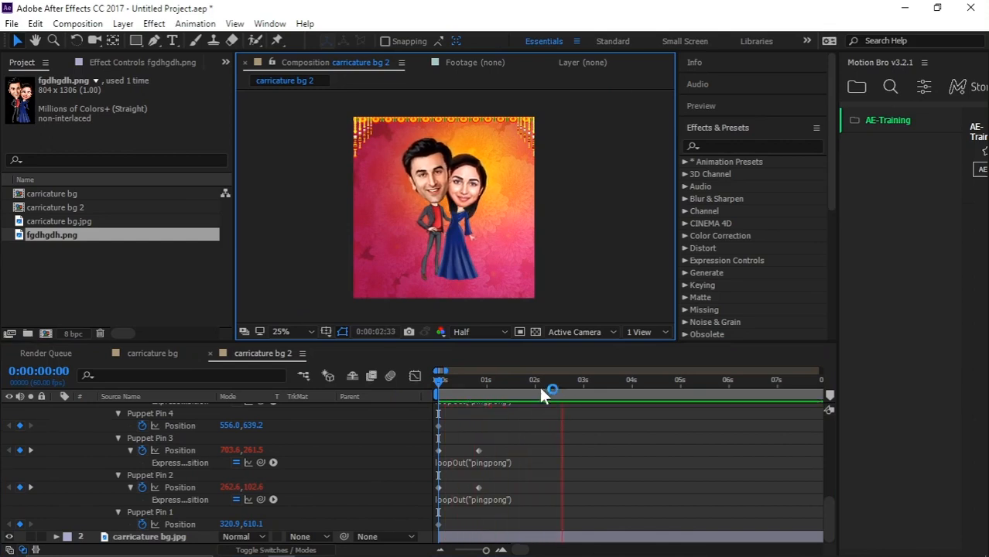
{"action": "left_click_drag", "start_coordinate": [512, 384], "coordinate": [395, 392]}
Set the composition magnification to Fit, enlarge the viewer area, and play the full animation from the start.
{"action": "left_click", "coordinate": [304, 332]}
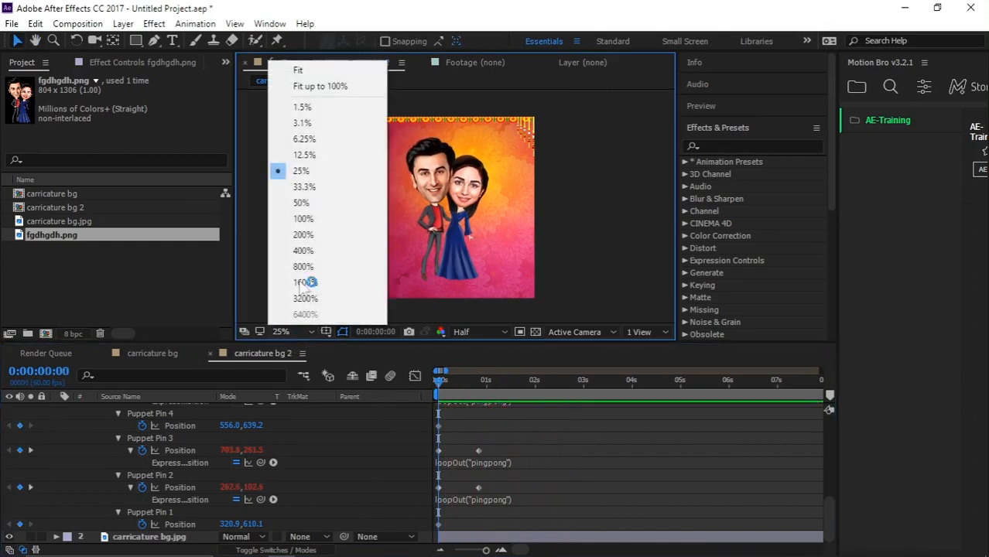
{"action": "left_click", "coordinate": [325, 68]}
{"action": "left_click_drag", "start_coordinate": [441, 342], "coordinate": [361, 433]}
{"action": "key", "text": "space"}
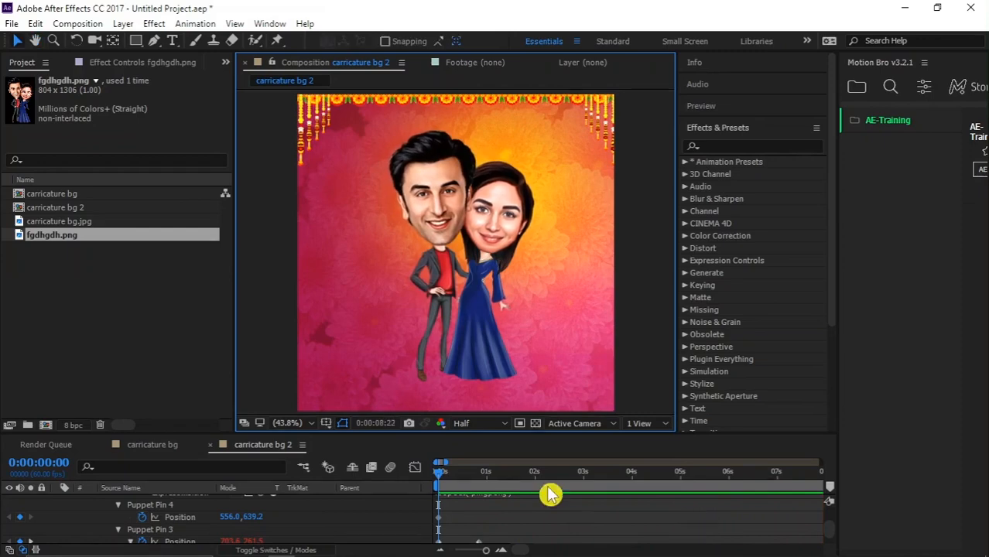
{"action": "left_click", "coordinate": [346, 470]}
{"action": "key", "text": "space"}
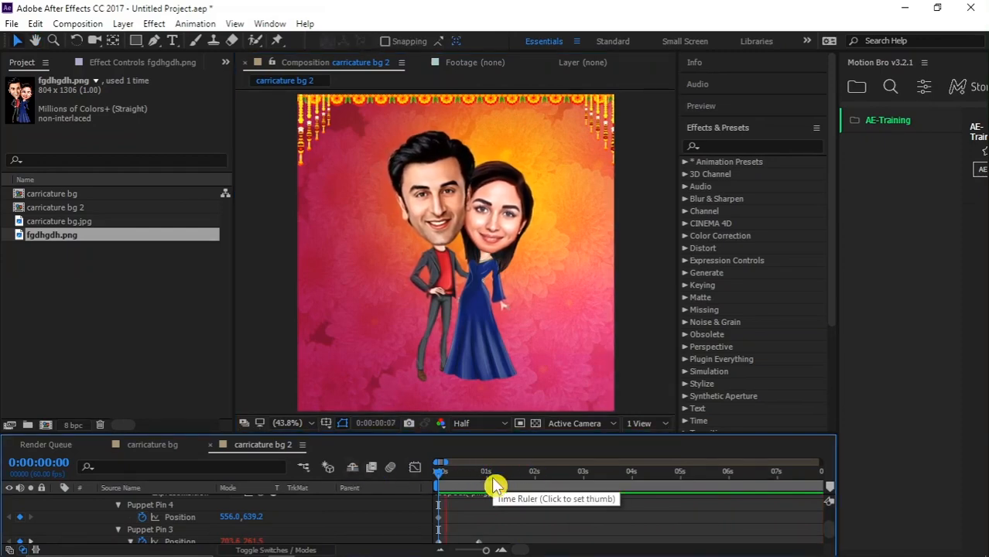